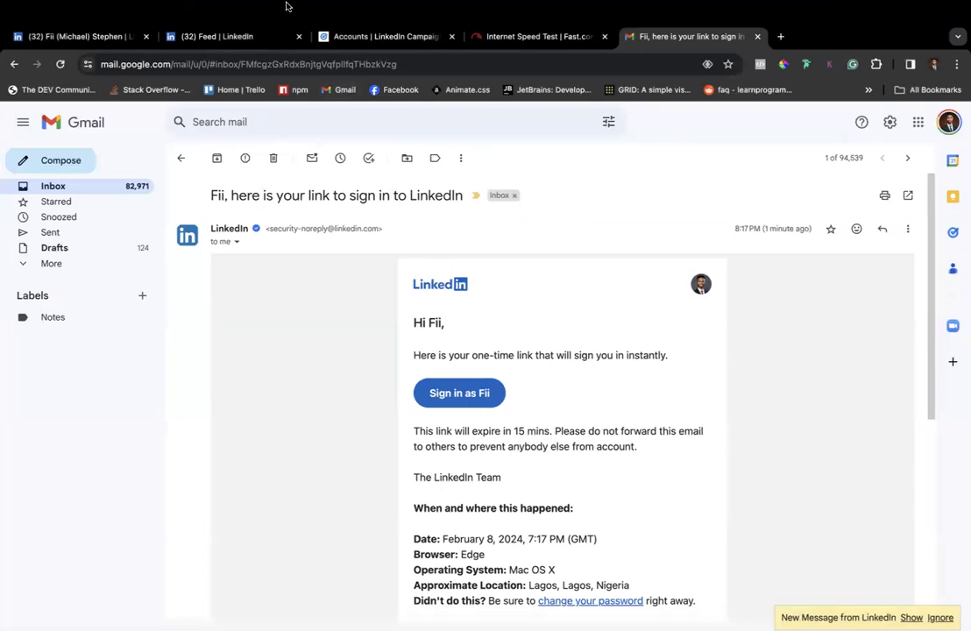
- Switch to the LinkedIn Campaign Manager account list and open the real estate company's ad account for editing
{"action": "left_click", "coordinate": [344, 38]}
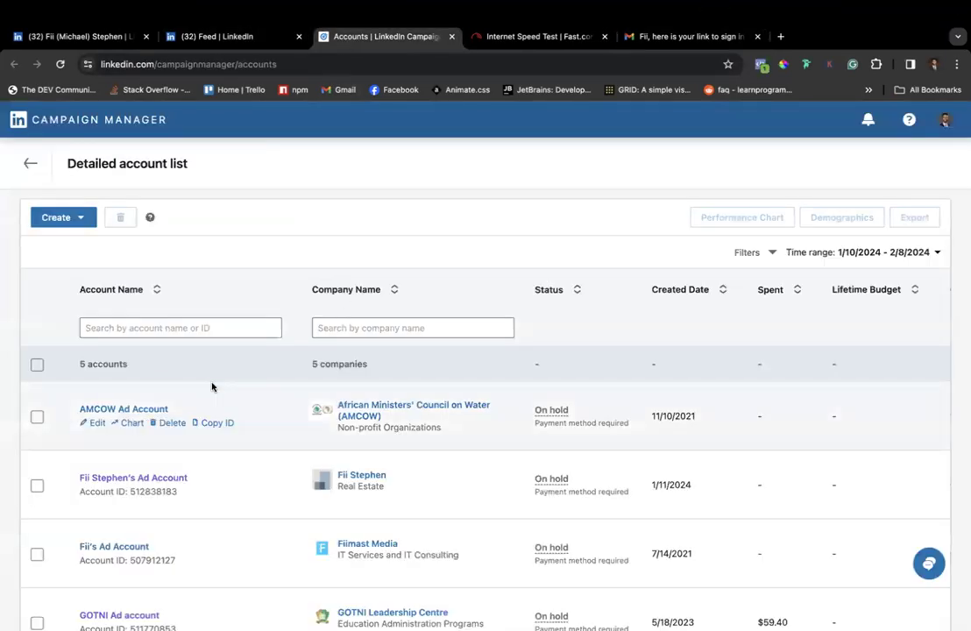
{"action": "scroll", "coordinate": [189, 579], "scroll_direction": "down", "scroll_amount": 2}
{"action": "scroll", "coordinate": [219, 484], "scroll_direction": "down", "scroll_amount": 1}
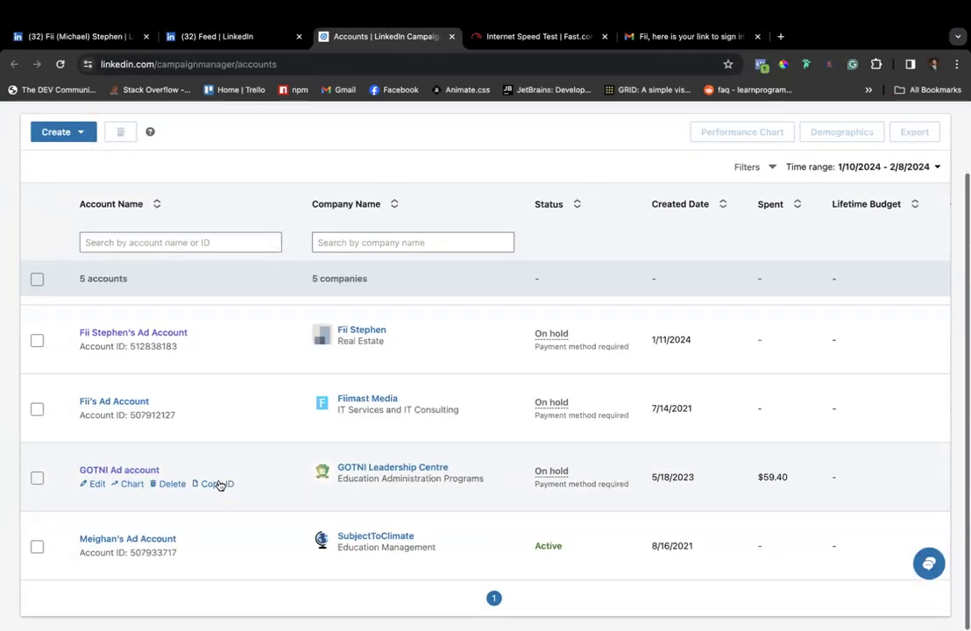
{"action": "scroll", "coordinate": [245, 457], "scroll_direction": "up", "scroll_amount": 2}
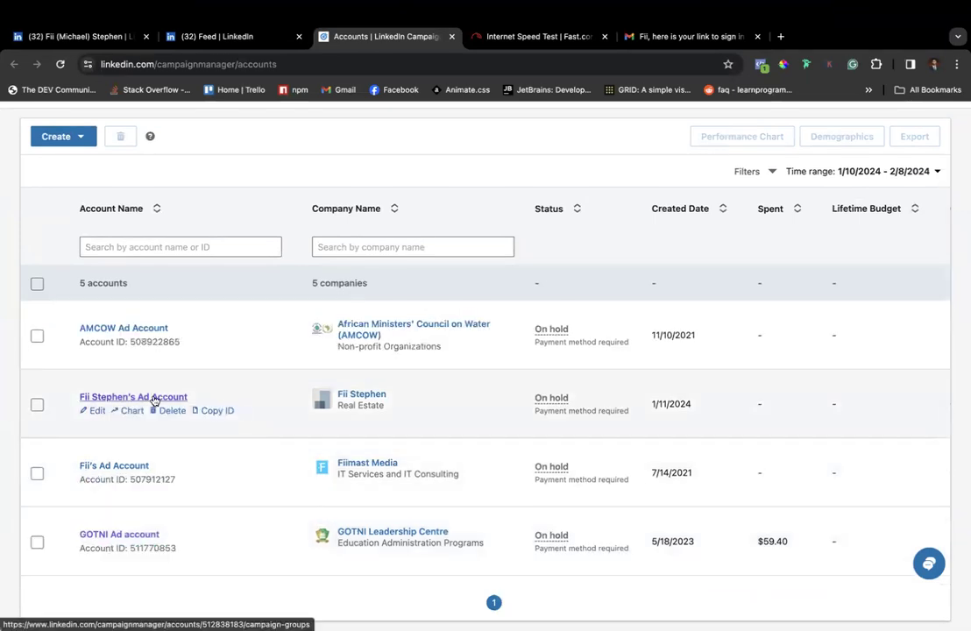
{"action": "left_click", "coordinate": [94, 411]}
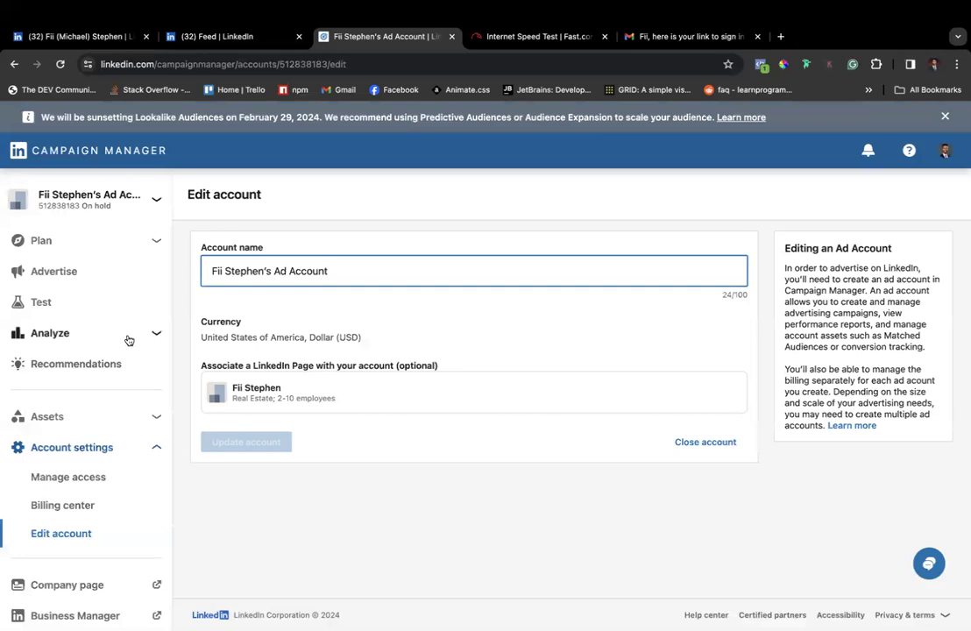
- Go to the account's advertising overview and open the campaigns list of EYSTONE VILLA CAMPAIGN GROUP
{"action": "scroll", "coordinate": [104, 299], "scroll_direction": "down", "scroll_amount": 1}
{"action": "scroll", "coordinate": [101, 293], "scroll_direction": "up", "scroll_amount": 1}
{"action": "left_click", "coordinate": [93, 274]}
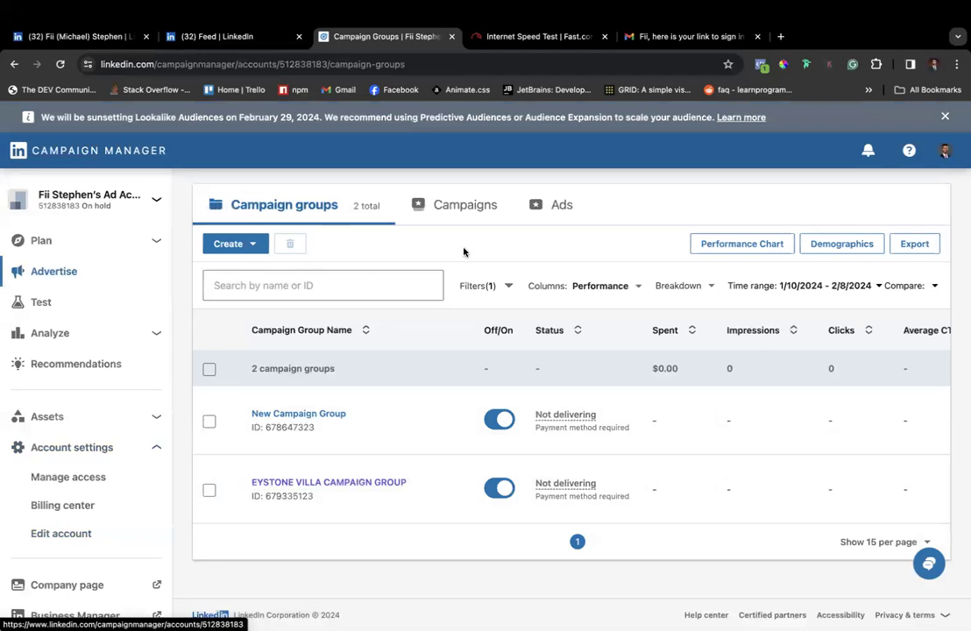
{"action": "left_click", "coordinate": [360, 483]}
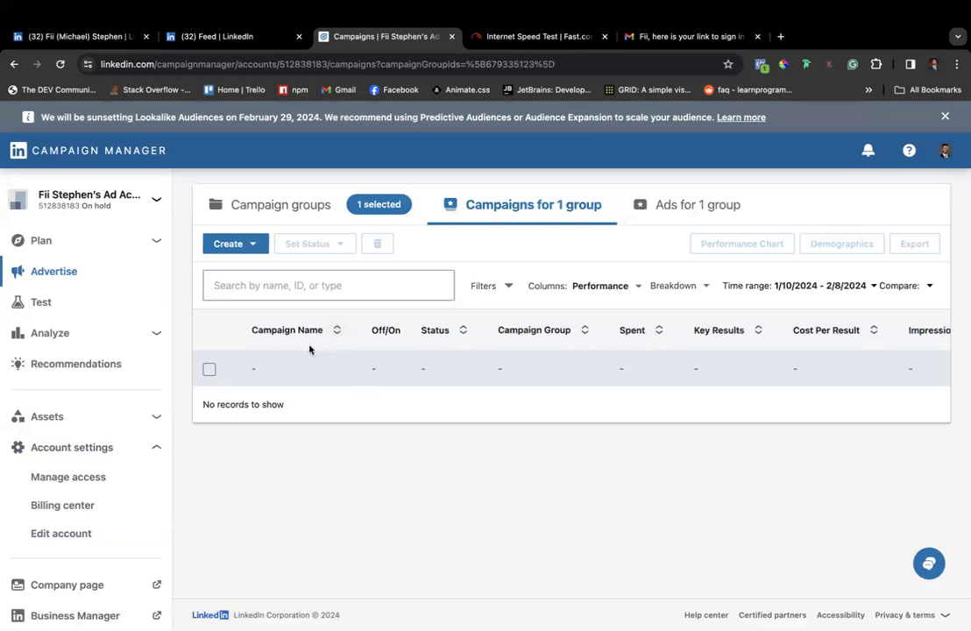
{"action": "left_click", "coordinate": [293, 208]}
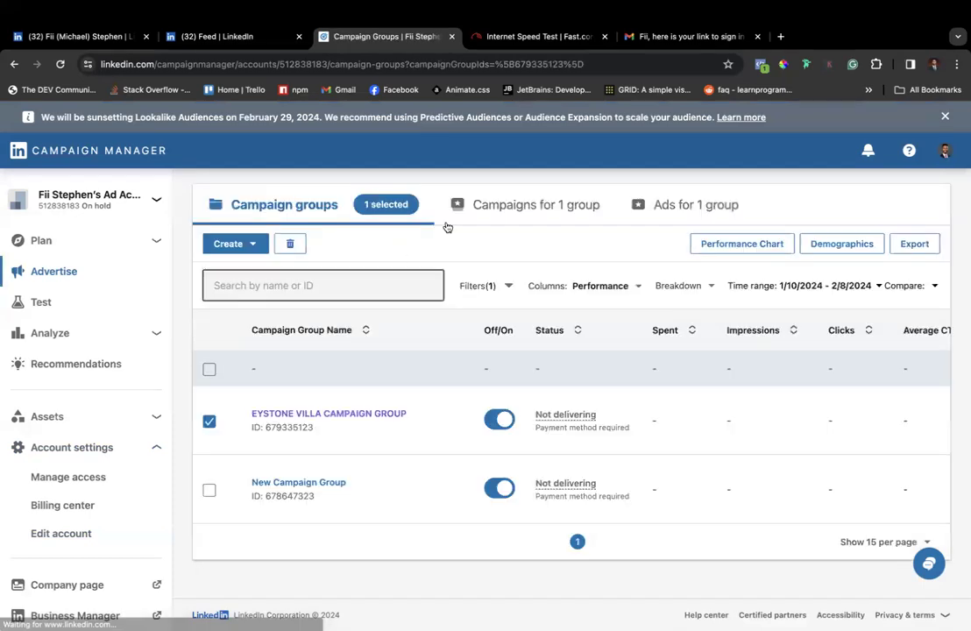
{"action": "left_click", "coordinate": [506, 209]}
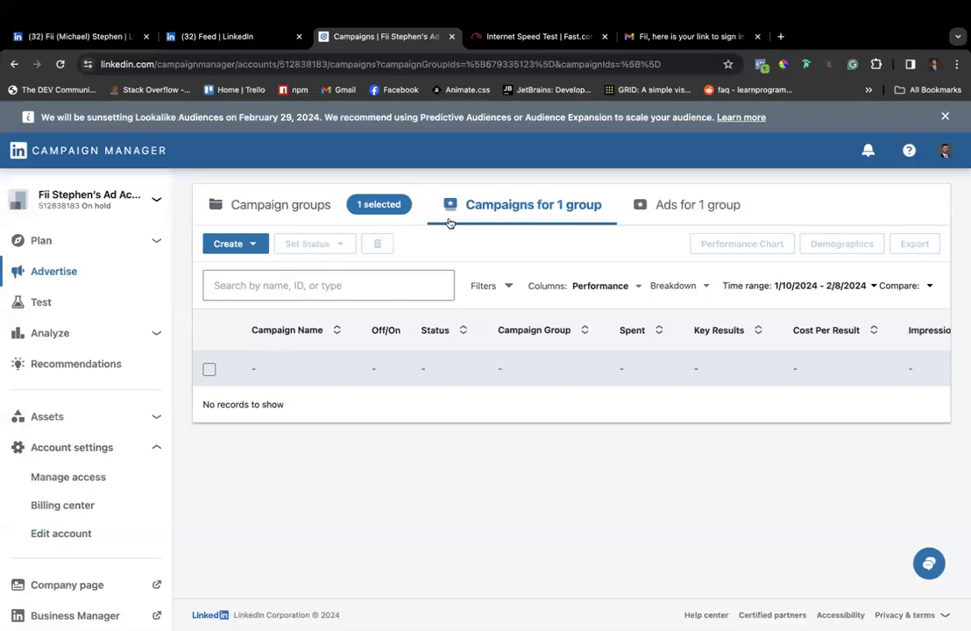
- Create a new campaign in EYSTONE VILLA CAMPAIGN GROUP and continue to its campaign setup
{"action": "left_click", "coordinate": [228, 244]}
{"action": "left_click", "coordinate": [233, 283]}
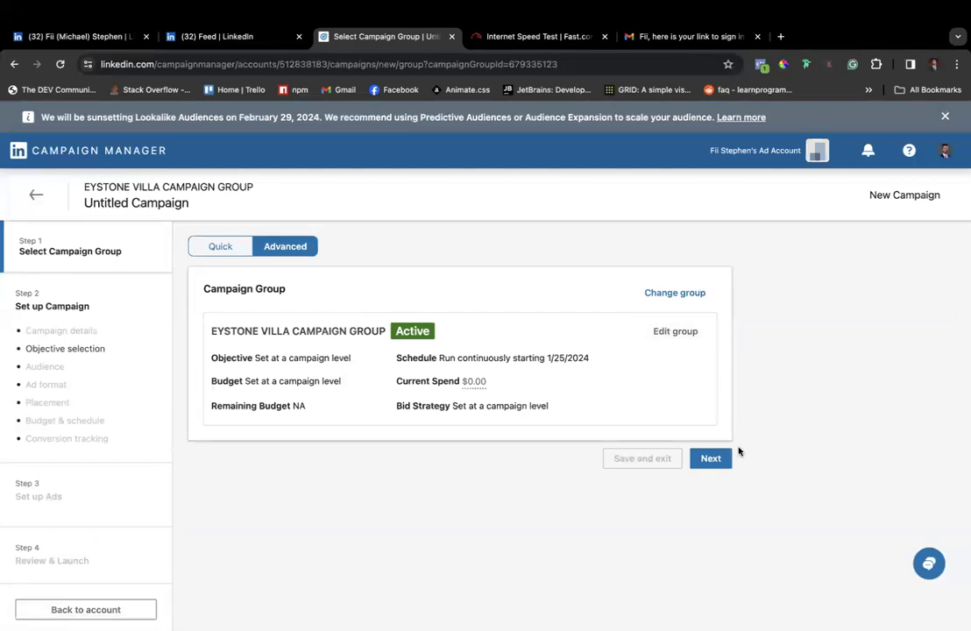
{"action": "left_click", "coordinate": [711, 460]}
- Name the new campaign EYSTONE VILLA CAMPAIGN
{"action": "left_click", "coordinate": [405, 328]}
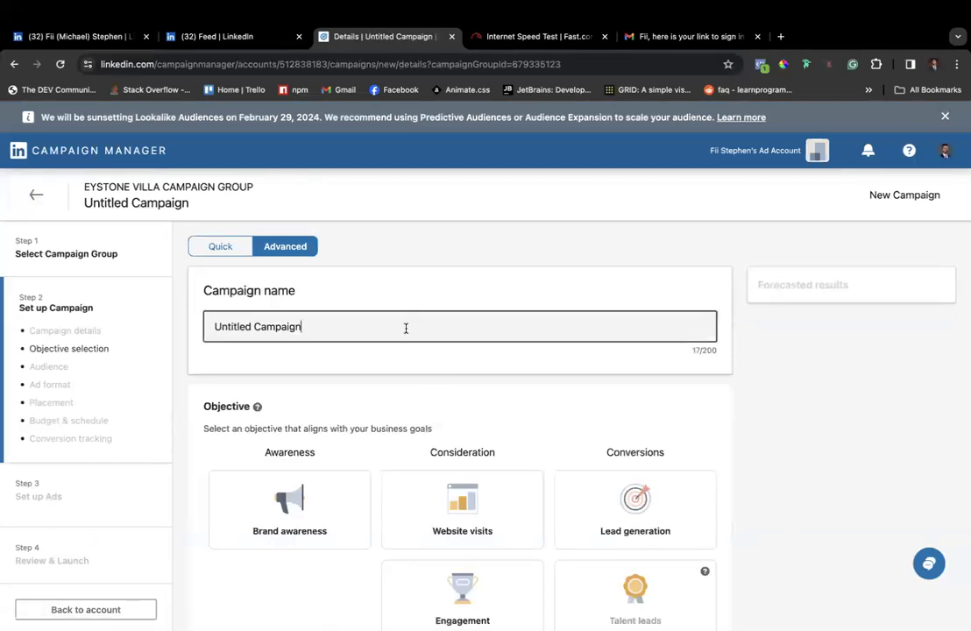
{"action": "key", "text": "ctrl+a"}
{"action": "type", "text": "EY"}
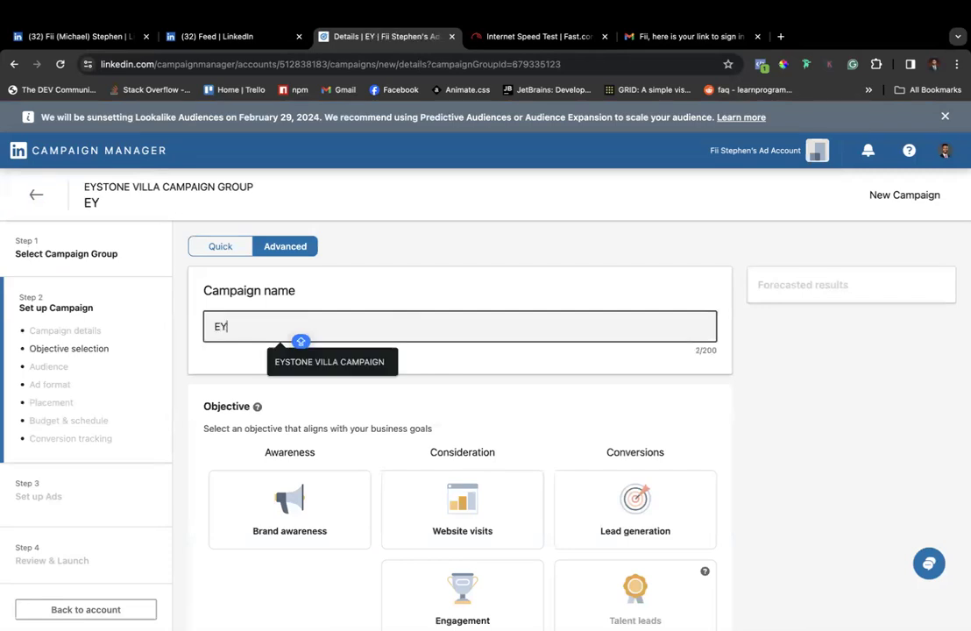
{"action": "left_click", "coordinate": [358, 368]}
- Look over the available campaign objectives and choose Lead generation under Conversions
{"action": "scroll", "coordinate": [476, 384], "scroll_direction": "down", "scroll_amount": 5}
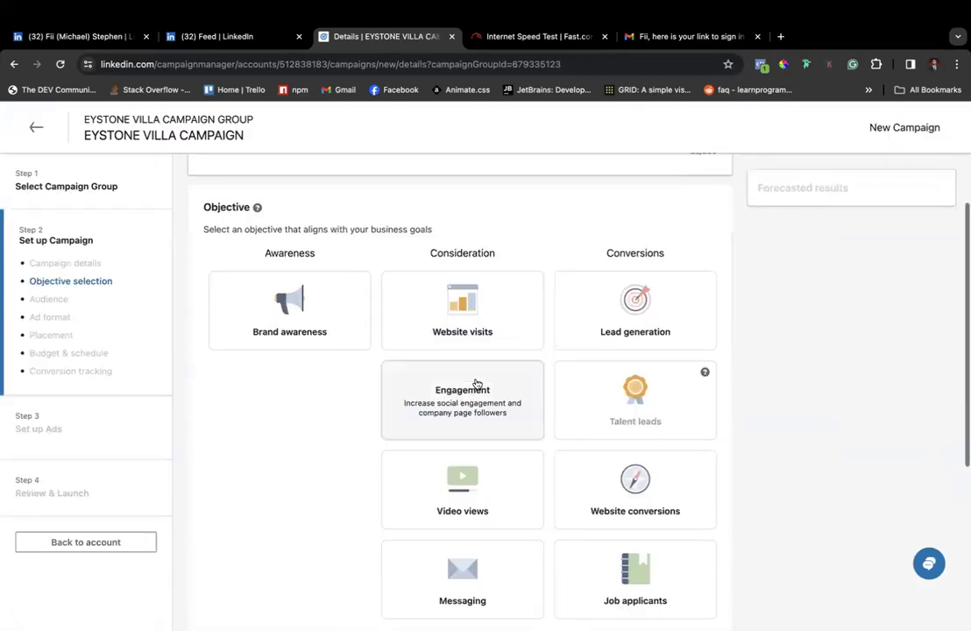
{"action": "scroll", "coordinate": [476, 384], "scroll_direction": "down", "scroll_amount": 1}
{"action": "scroll", "coordinate": [459, 384], "scroll_direction": "up", "scroll_amount": 1}
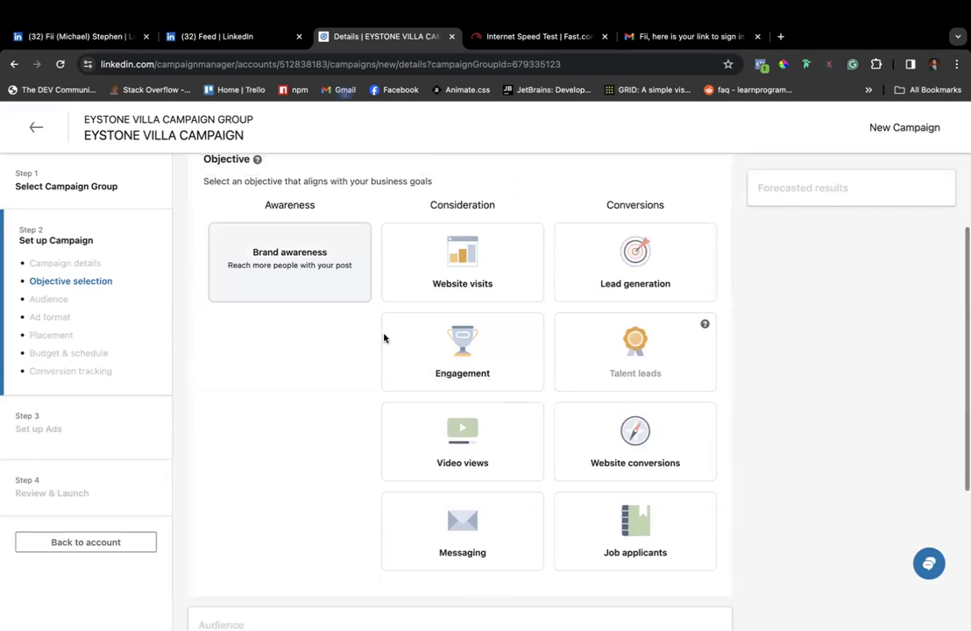
{"action": "scroll", "coordinate": [313, 369], "scroll_direction": "up", "scroll_amount": 1}
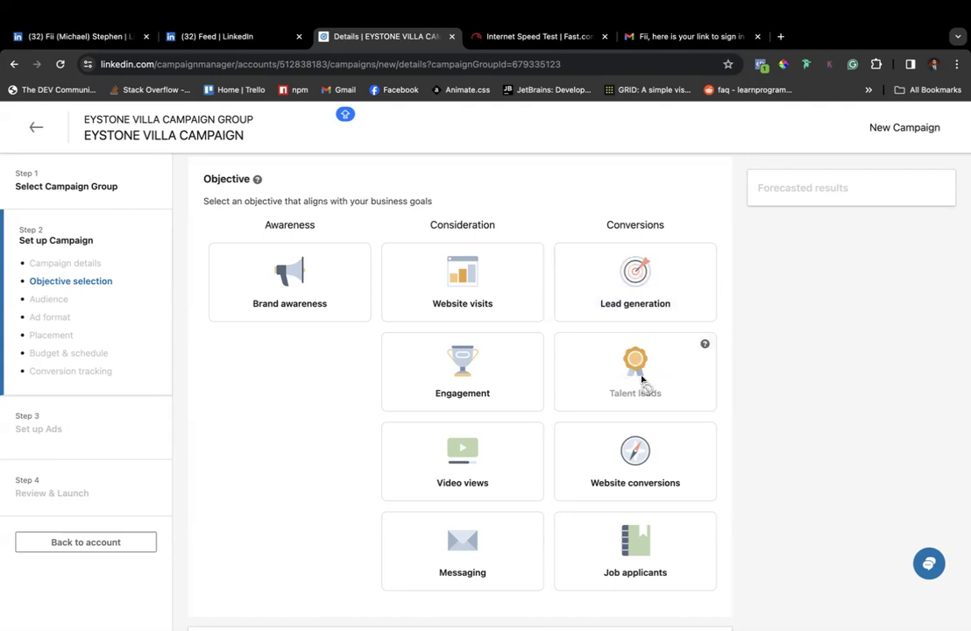
{"action": "scroll", "coordinate": [653, 390], "scroll_direction": "down", "scroll_amount": 1}
{"action": "scroll", "coordinate": [674, 442], "scroll_direction": "down", "scroll_amount": 1}
{"action": "scroll", "coordinate": [674, 443], "scroll_direction": "up", "scroll_amount": 1}
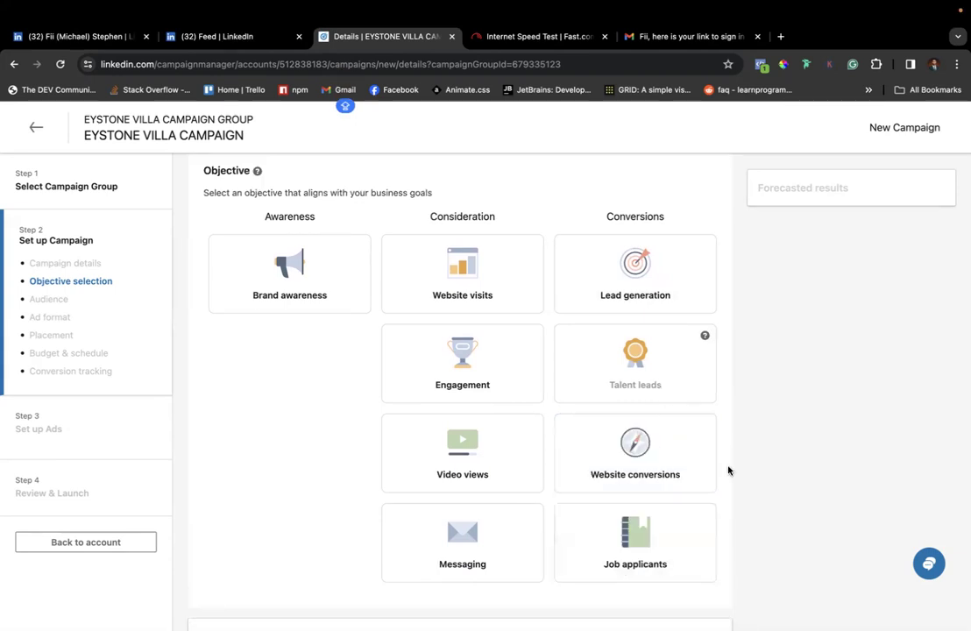
{"action": "scroll", "coordinate": [729, 469], "scroll_direction": "down", "scroll_amount": 1}
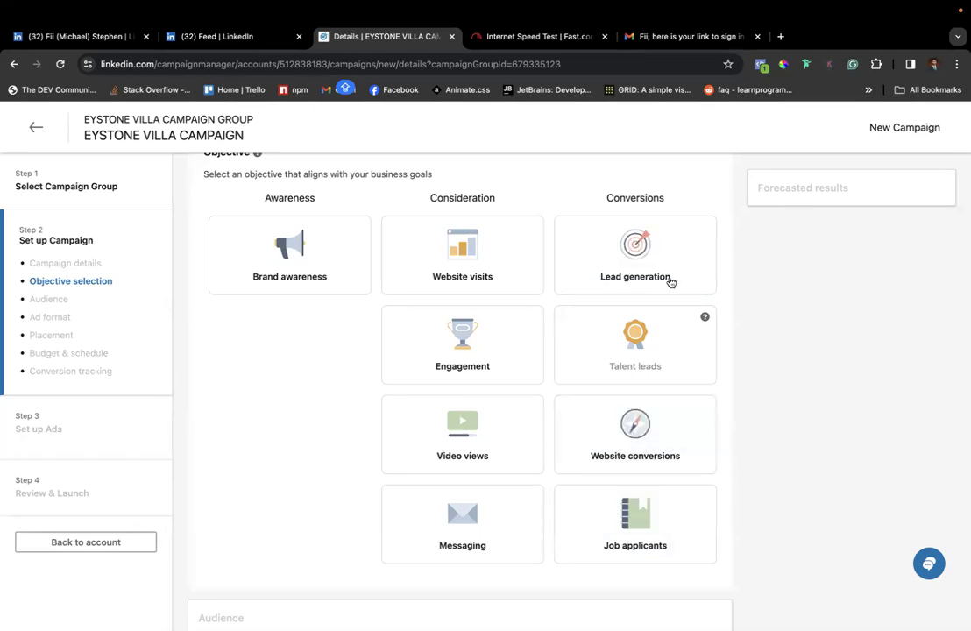
{"action": "left_click", "coordinate": [638, 263]}
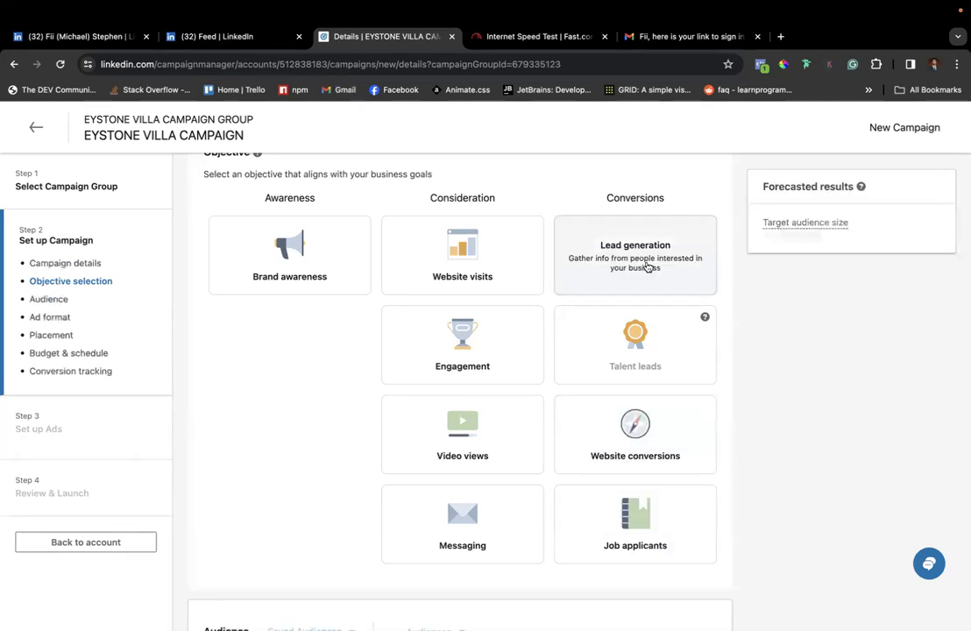
- Review the selected objective, the forecasted results and the audience section's location, language and targeting settings
{"action": "scroll", "coordinate": [629, 266], "scroll_direction": "down", "scroll_amount": 2}
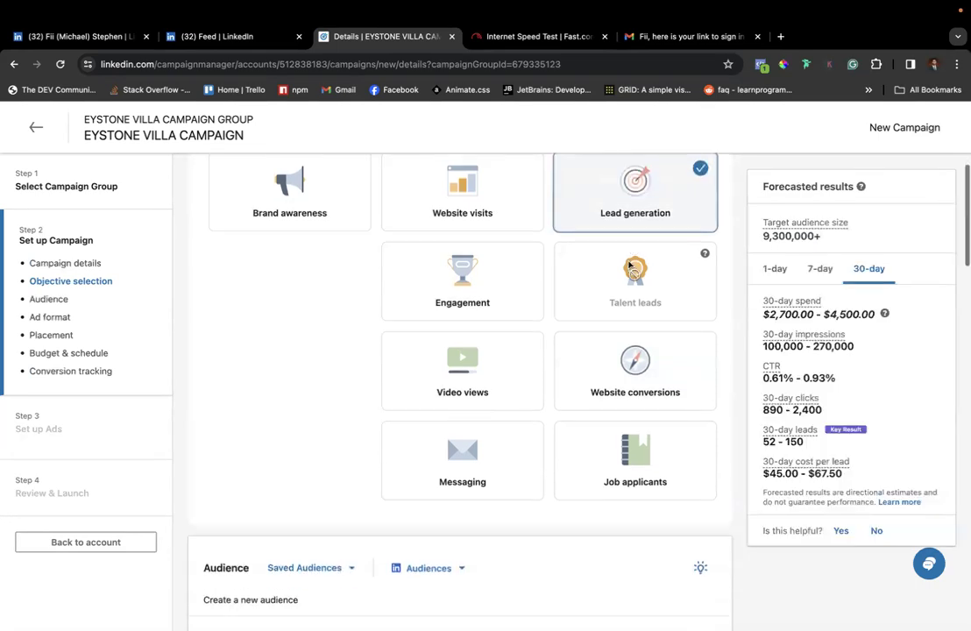
{"action": "scroll", "coordinate": [629, 266], "scroll_direction": "up", "scroll_amount": 2}
{"action": "scroll", "coordinate": [629, 266], "scroll_direction": "up", "scroll_amount": 1}
{"action": "scroll", "coordinate": [630, 266], "scroll_direction": "down", "scroll_amount": 5}
{"action": "scroll", "coordinate": [629, 265], "scroll_direction": "down", "scroll_amount": 2}
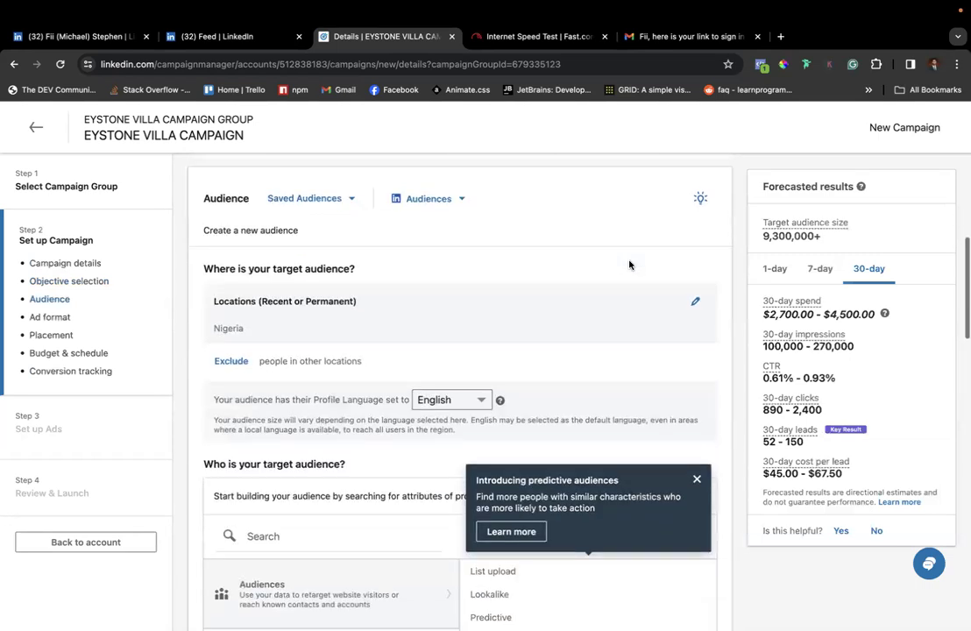
{"action": "scroll", "coordinate": [629, 266], "scroll_direction": "up", "scroll_amount": 10}
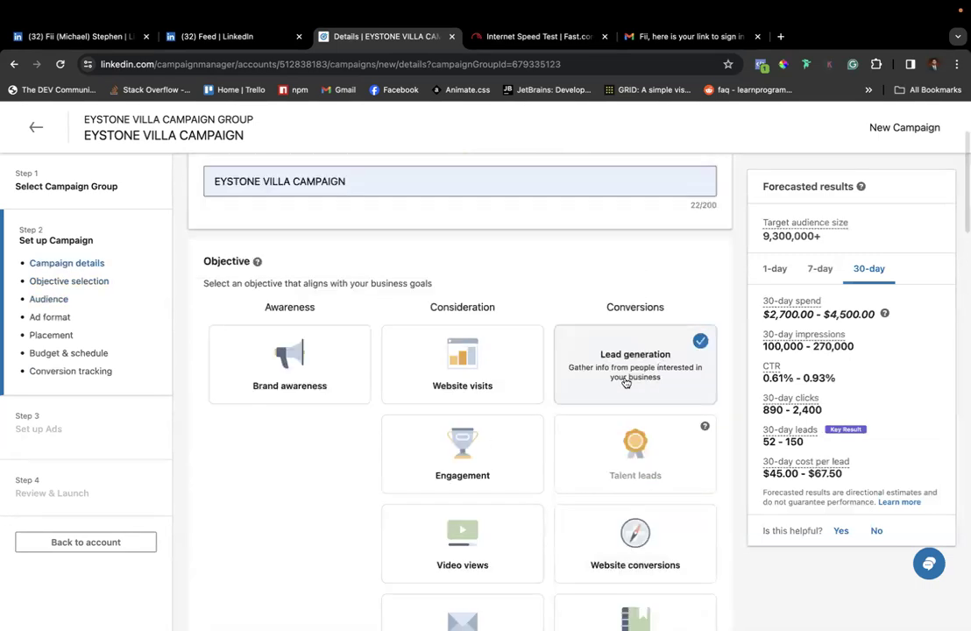
{"action": "scroll", "coordinate": [638, 371], "scroll_direction": "down", "scroll_amount": 3}
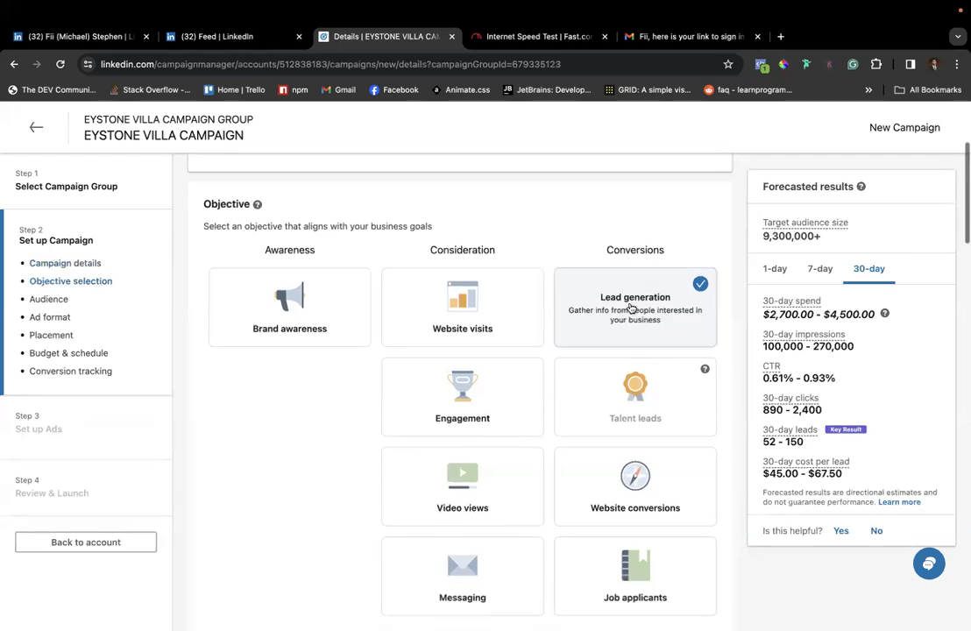
{"action": "scroll", "coordinate": [630, 298], "scroll_direction": "down", "scroll_amount": 2}
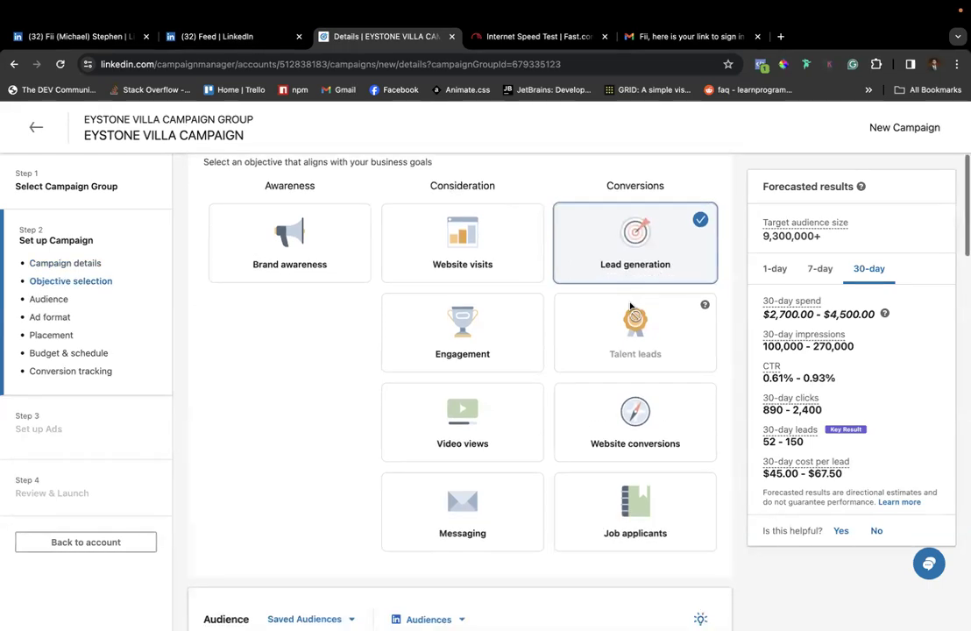
{"action": "scroll", "coordinate": [628, 255], "scroll_direction": "down", "scroll_amount": 7}
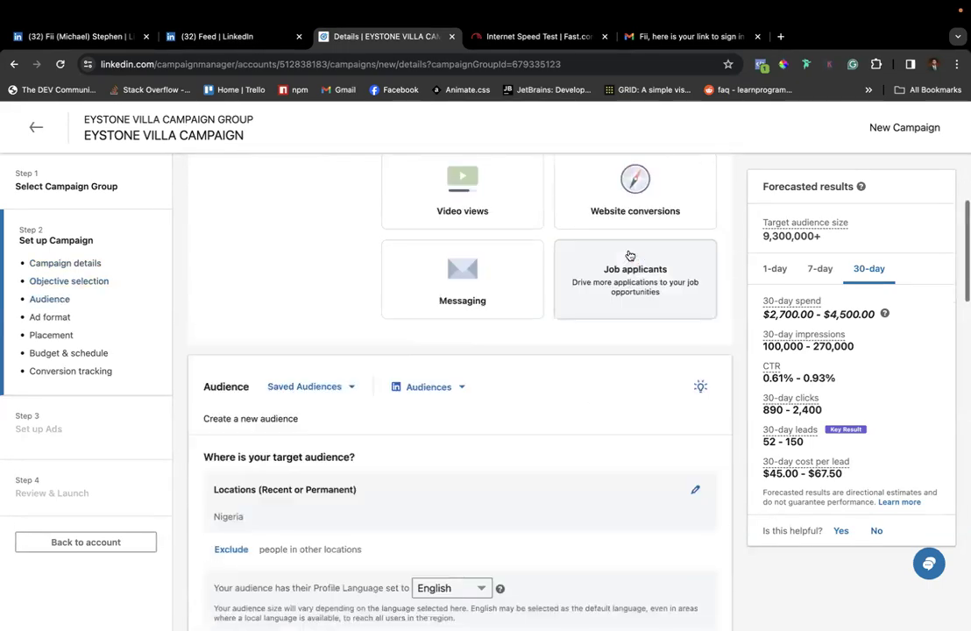
{"action": "scroll", "coordinate": [569, 312], "scroll_direction": "down", "scroll_amount": 1}
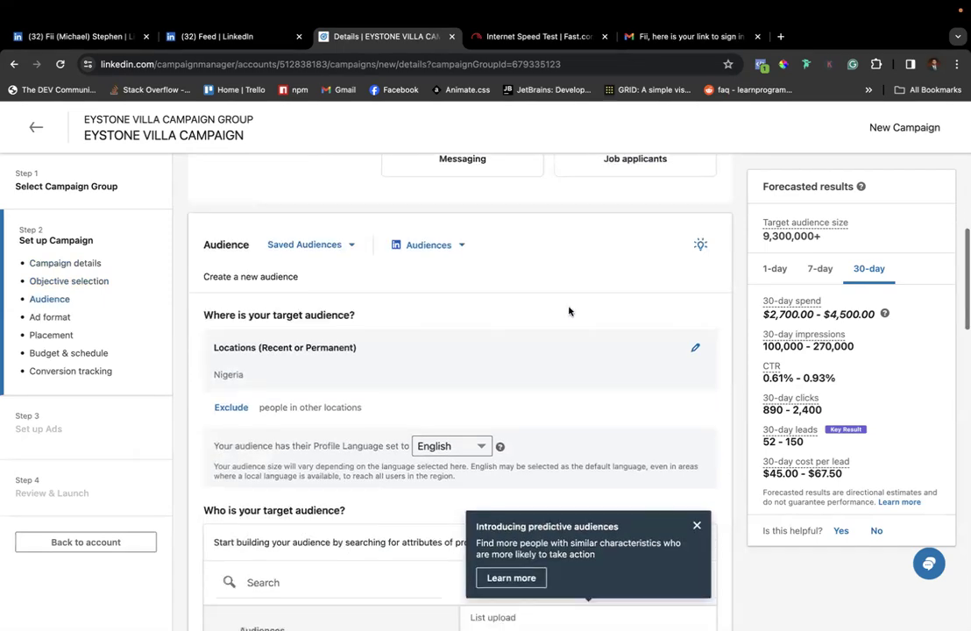
{"action": "scroll", "coordinate": [472, 408], "scroll_direction": "down", "scroll_amount": 3}
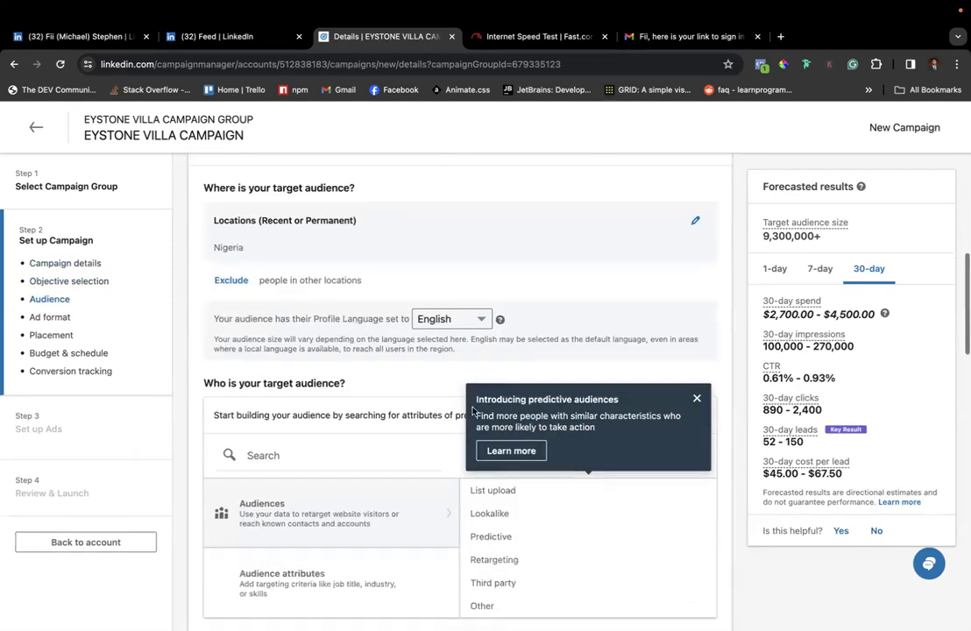
{"action": "scroll", "coordinate": [472, 409], "scroll_direction": "up", "scroll_amount": 4}
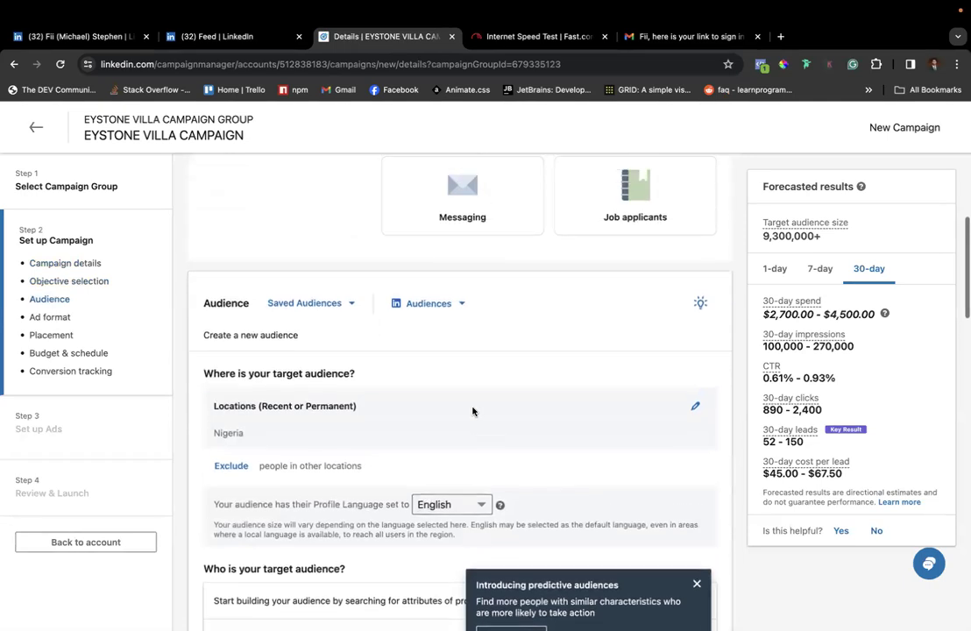
{"action": "scroll", "coordinate": [473, 409], "scroll_direction": "down", "scroll_amount": 1}
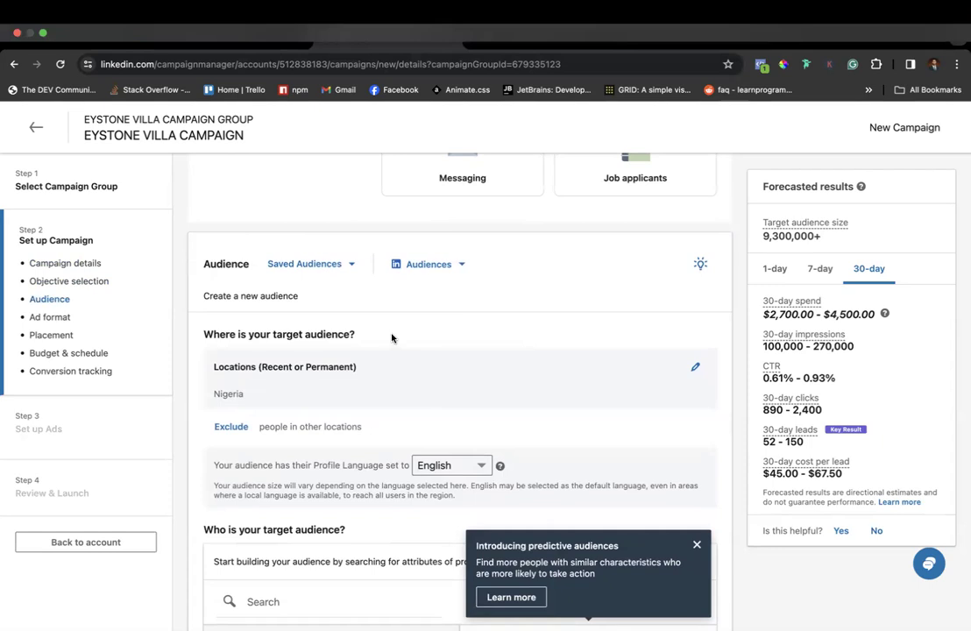
{"action": "scroll", "coordinate": [391, 406], "scroll_direction": "down", "scroll_amount": 1}
{"action": "scroll", "coordinate": [369, 356], "scroll_direction": "down", "scroll_amount": 2}
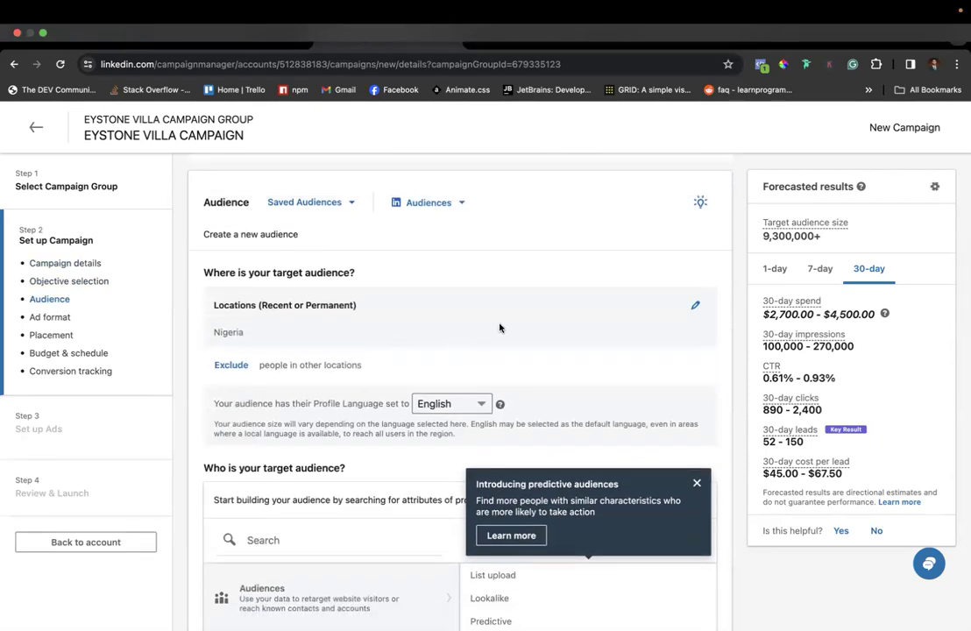
- Add Lagos State, Nigeria to the audience's target locations and close the location editor
{"action": "left_click", "coordinate": [697, 307]}
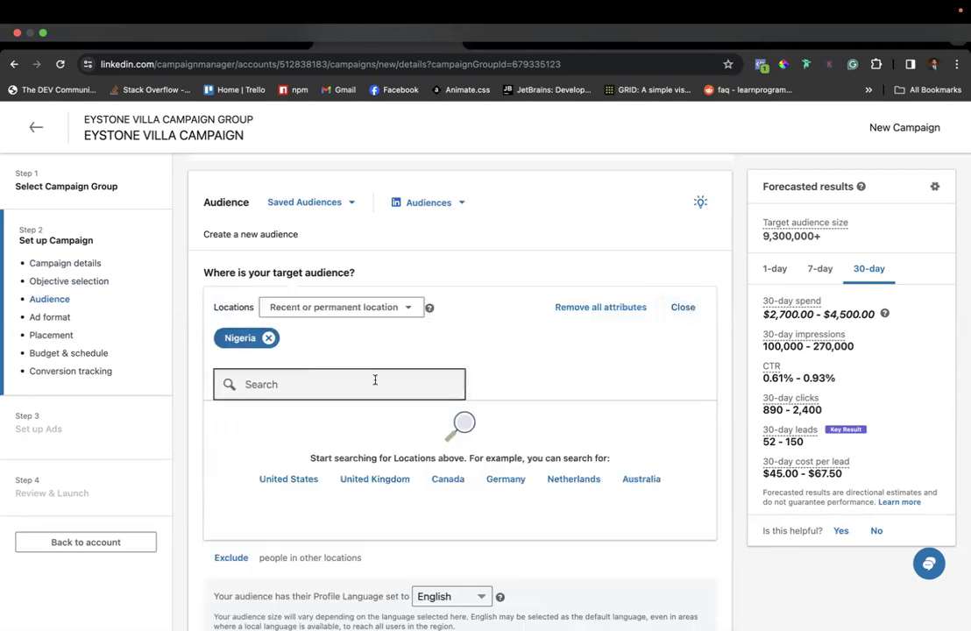
{"action": "scroll", "coordinate": [375, 381], "scroll_direction": "down", "scroll_amount": 4}
{"action": "scroll", "coordinate": [375, 384], "scroll_direction": "down", "scroll_amount": 1}
{"action": "left_click", "coordinate": [351, 247]}
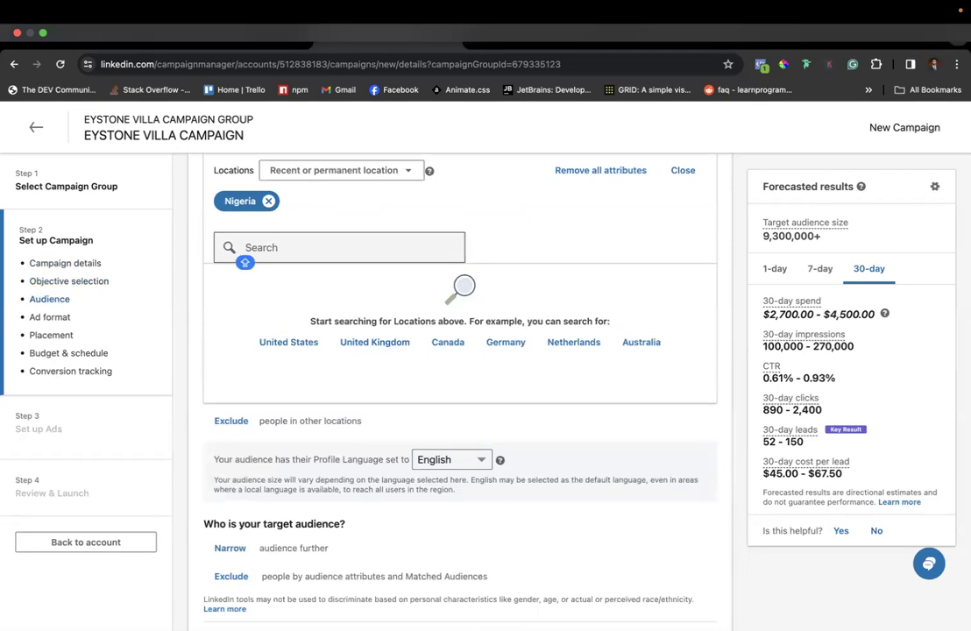
{"action": "type", "text": "LAGOS"}
{"action": "scroll", "coordinate": [340, 263], "scroll_direction": "up", "scroll_amount": 4}
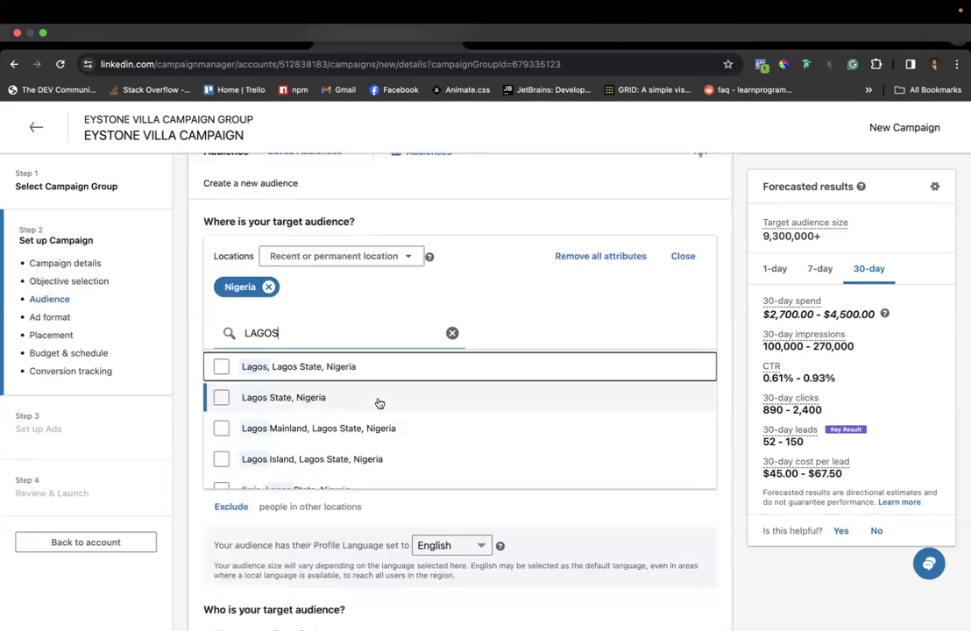
{"action": "left_click", "coordinate": [221, 397]}
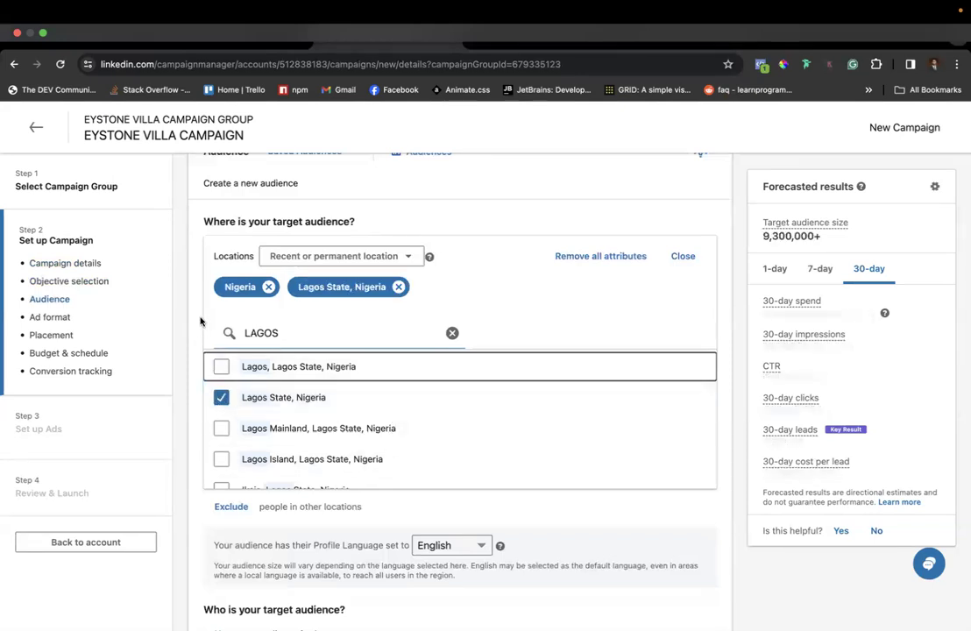
{"action": "left_click", "coordinate": [452, 333]}
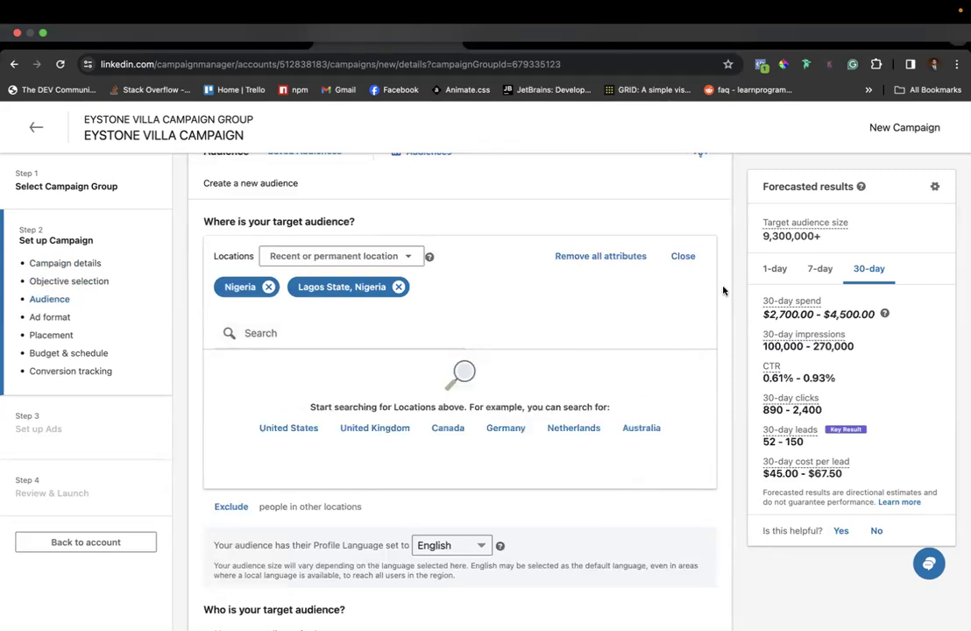
{"action": "left_click", "coordinate": [683, 256]}
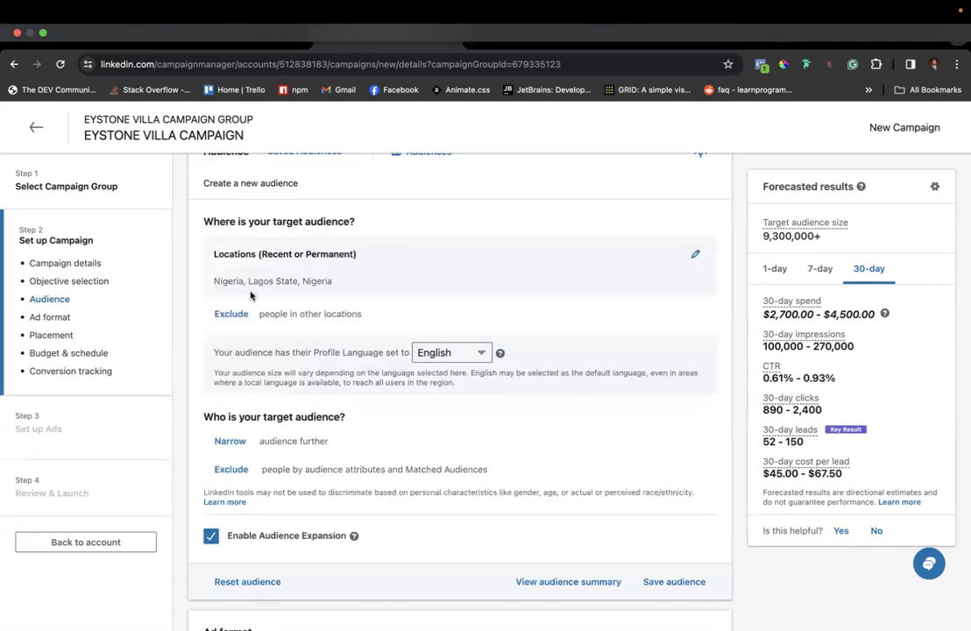
{"action": "scroll", "coordinate": [355, 295], "scroll_direction": "down", "scroll_amount": 1}
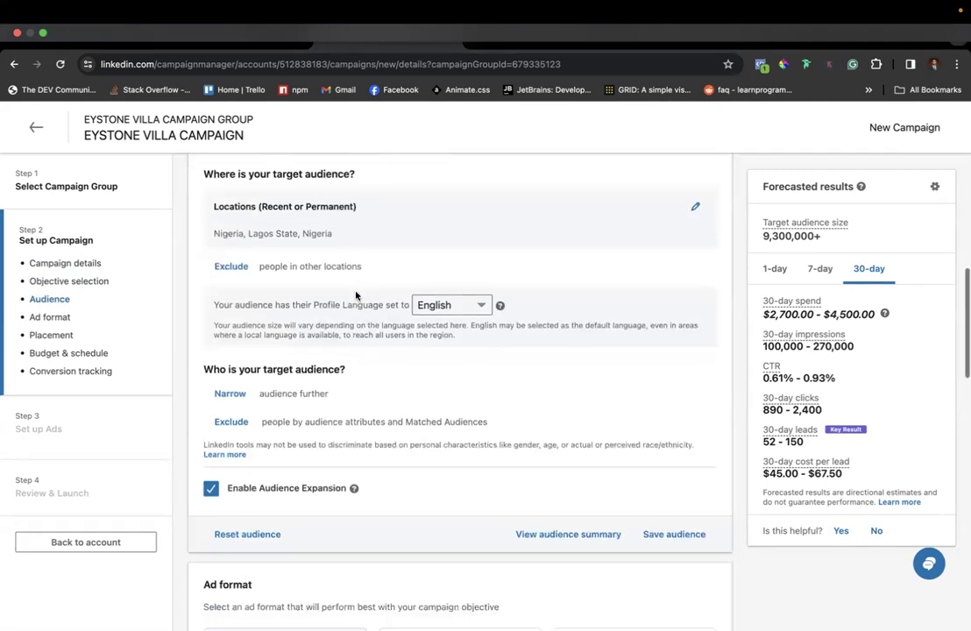
- Start narrowing the target audience by audience attributes and dismiss the predictive audiences tip
{"action": "scroll", "coordinate": [356, 296], "scroll_direction": "down", "scroll_amount": 1}
{"action": "scroll", "coordinate": [355, 295], "scroll_direction": "up", "scroll_amount": 2}
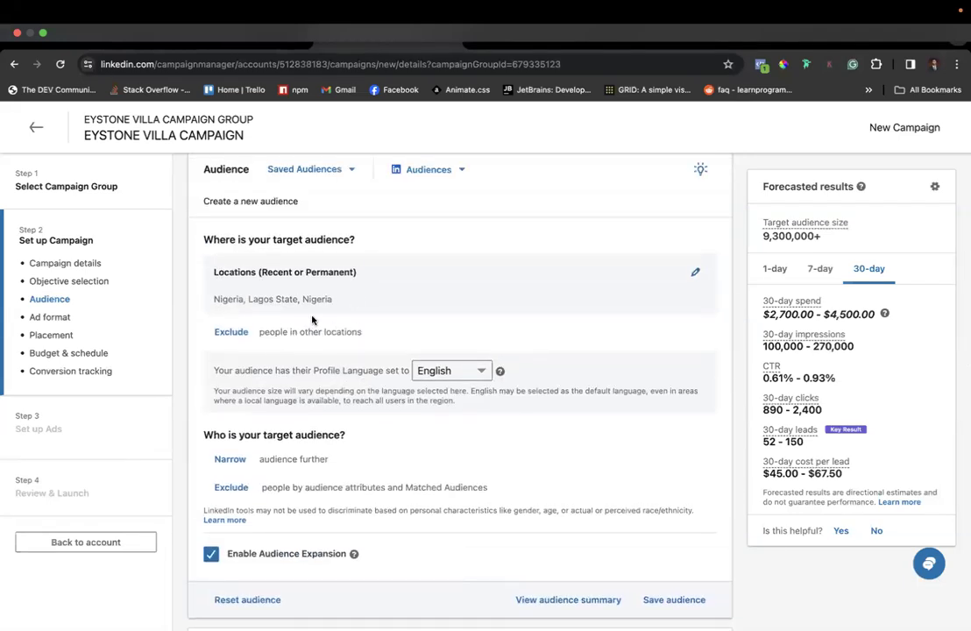
{"action": "scroll", "coordinate": [340, 351], "scroll_direction": "down", "scroll_amount": 2}
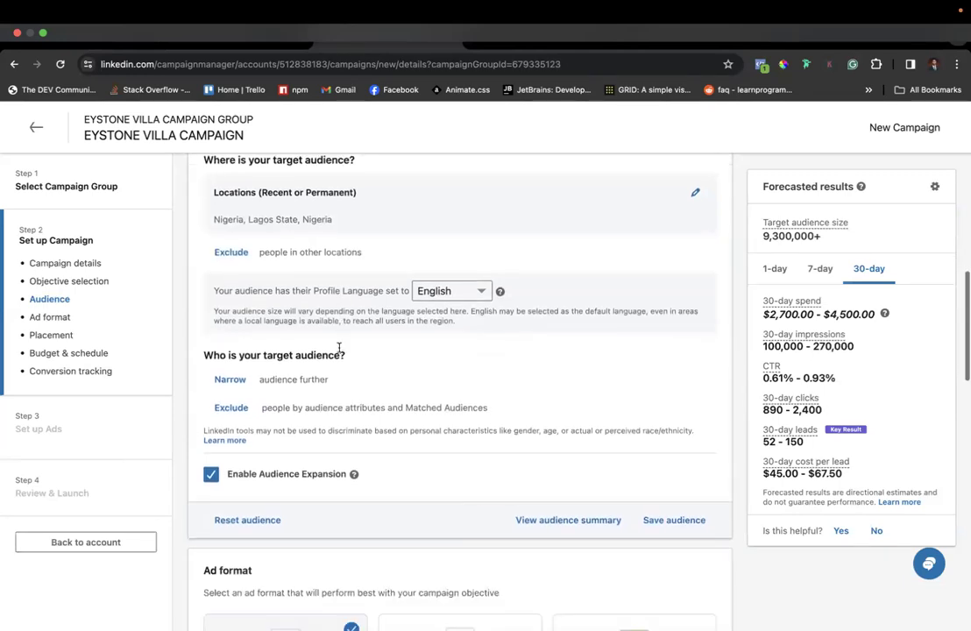
{"action": "scroll", "coordinate": [340, 350], "scroll_direction": "down", "scroll_amount": 1}
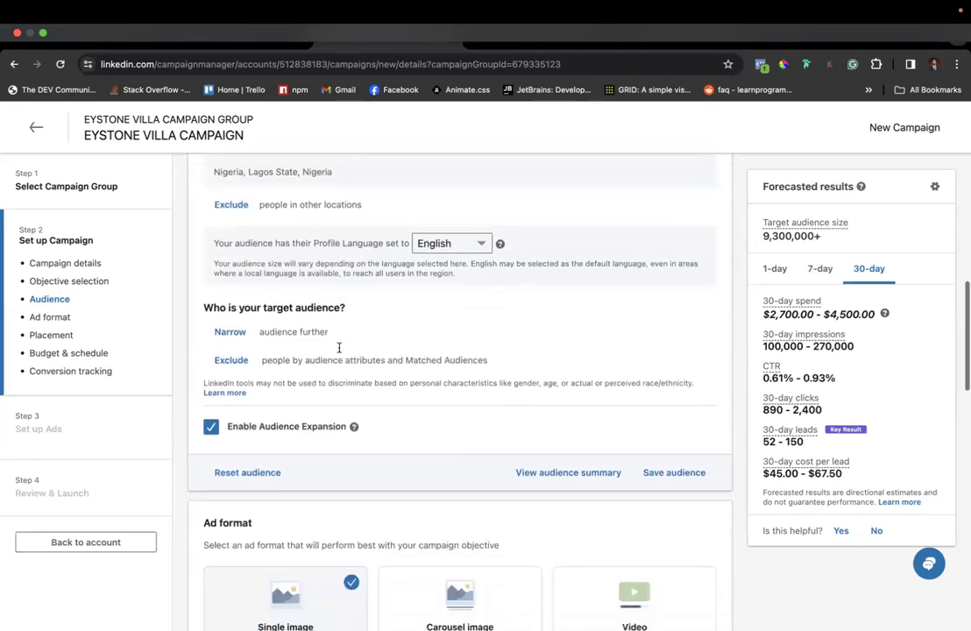
{"action": "scroll", "coordinate": [335, 326], "scroll_direction": "down", "scroll_amount": 1}
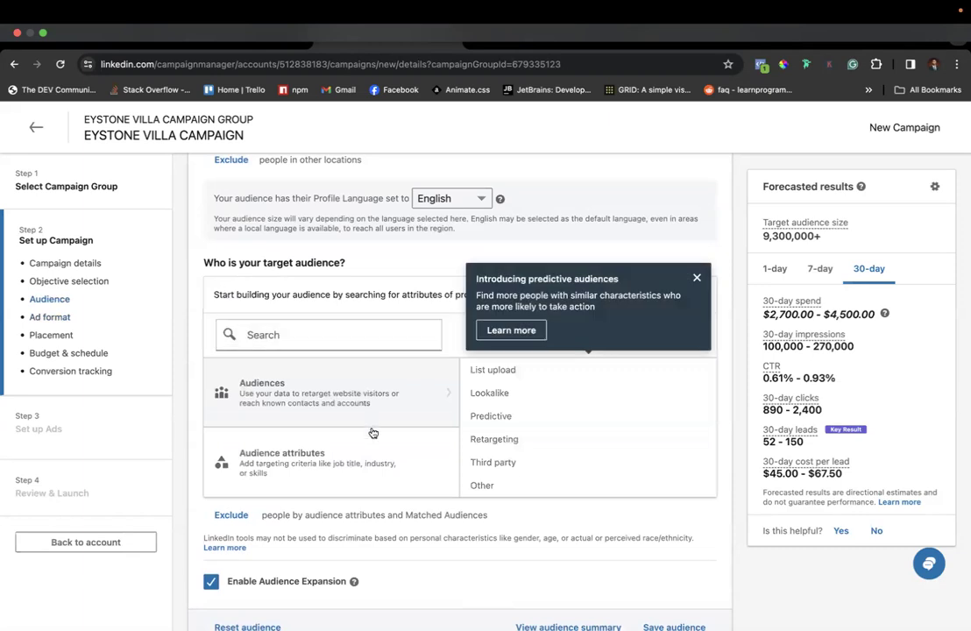
{"action": "scroll", "coordinate": [373, 431], "scroll_direction": "down", "scroll_amount": 1}
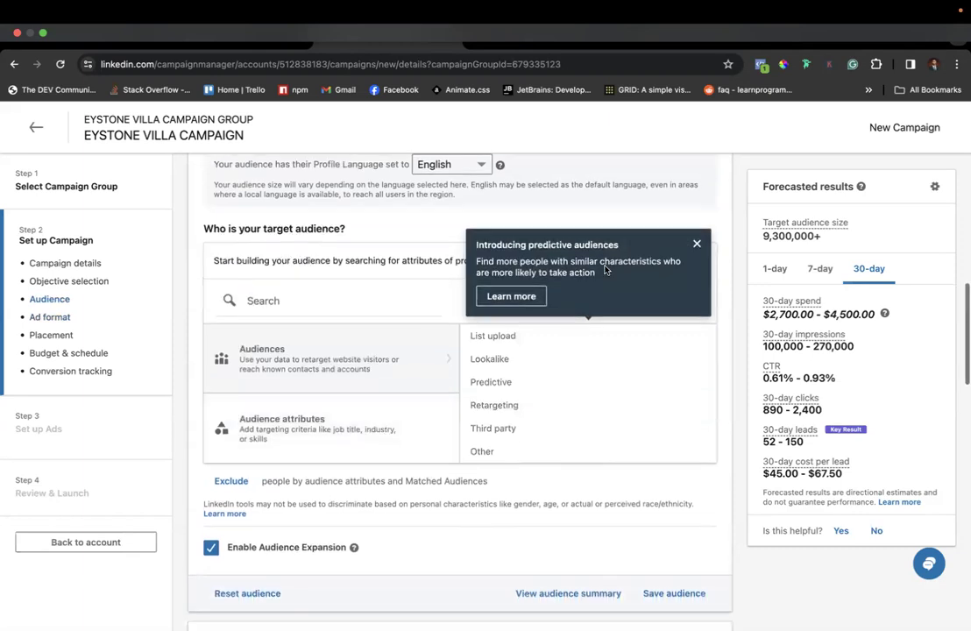
{"action": "left_click", "coordinate": [697, 246]}
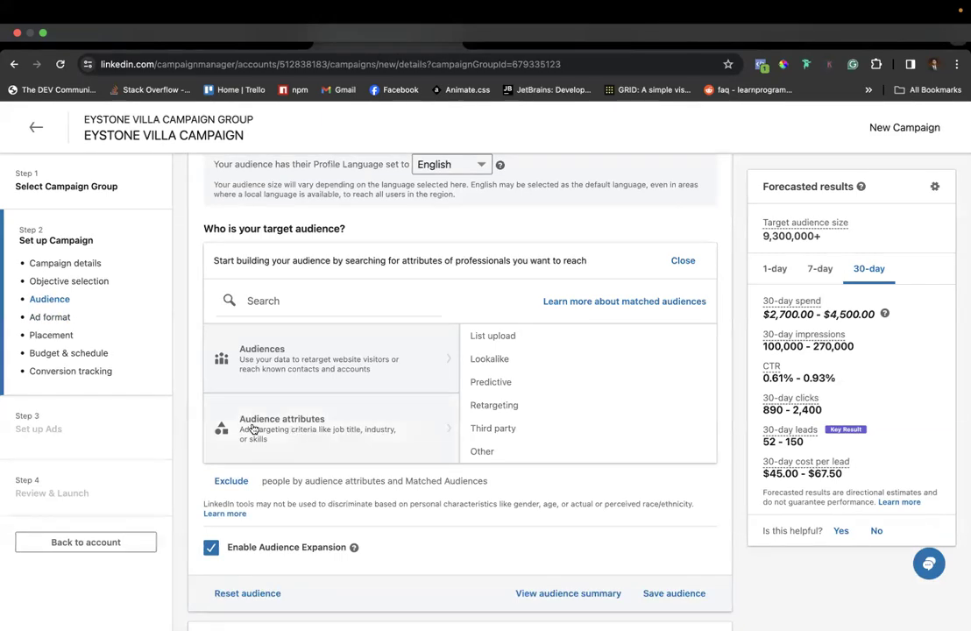
{"action": "left_click", "coordinate": [307, 447]}
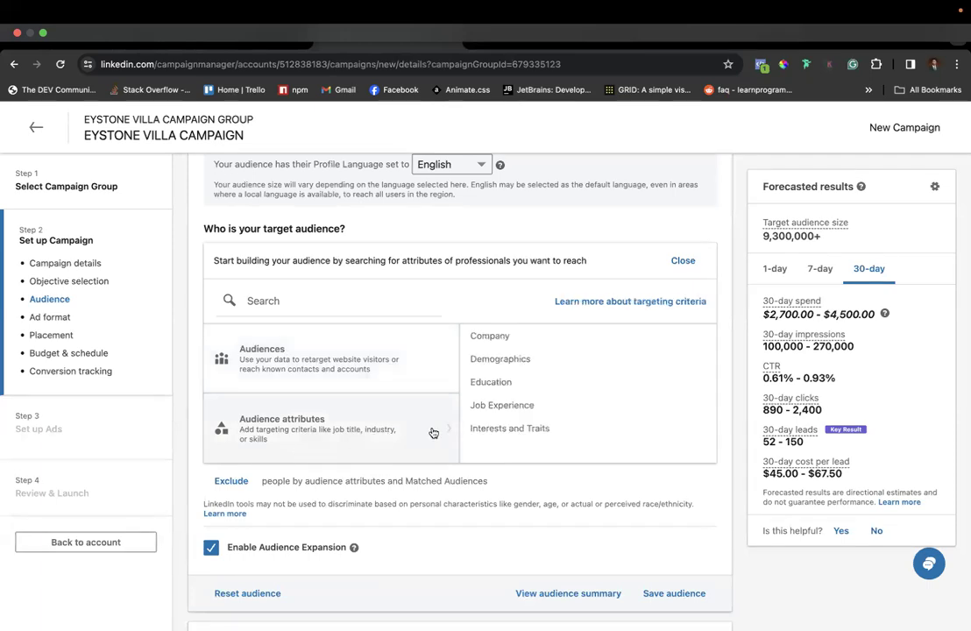
- Search the audience attributes for "chief exe" and include the job title Chief Executive Officer
{"action": "left_click", "coordinate": [341, 305]}
{"action": "type", "text": "ceos"}
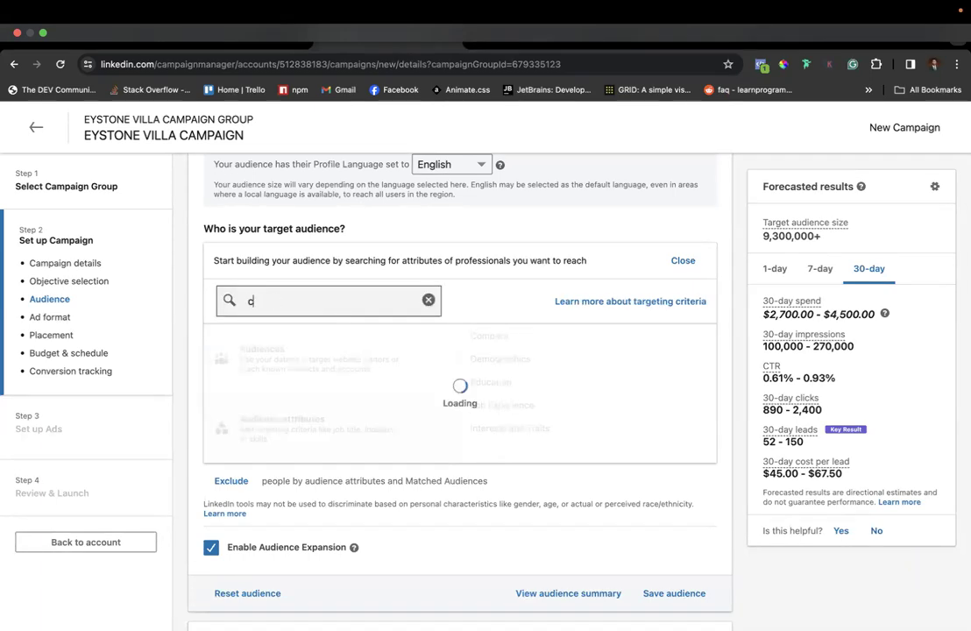
{"action": "key", "text": "BackSpace"}
{"action": "key", "text": "BackSpace"}
{"action": "type", "text": "hief exe"}
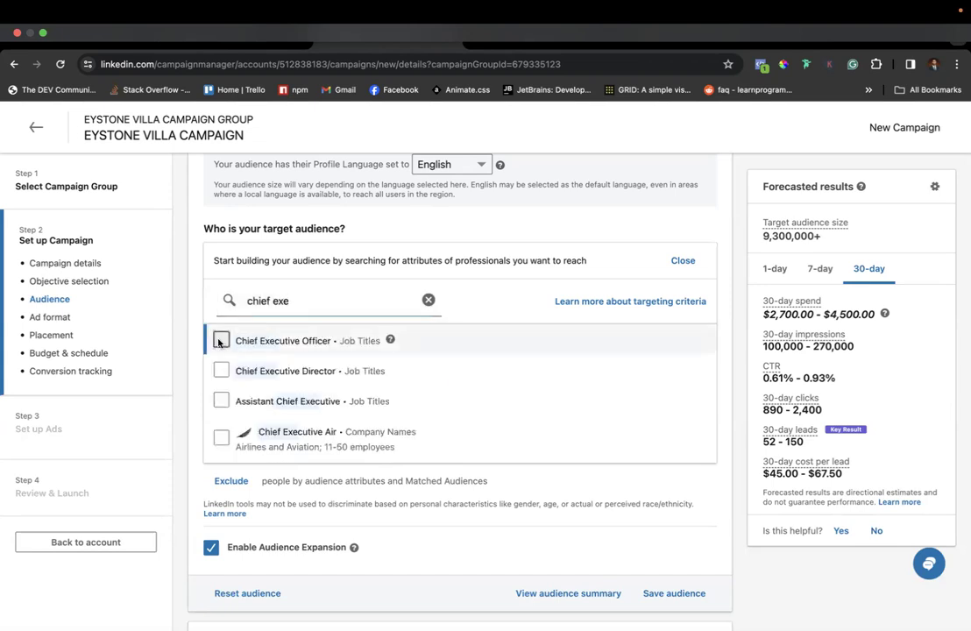
{"action": "left_click", "coordinate": [221, 340]}
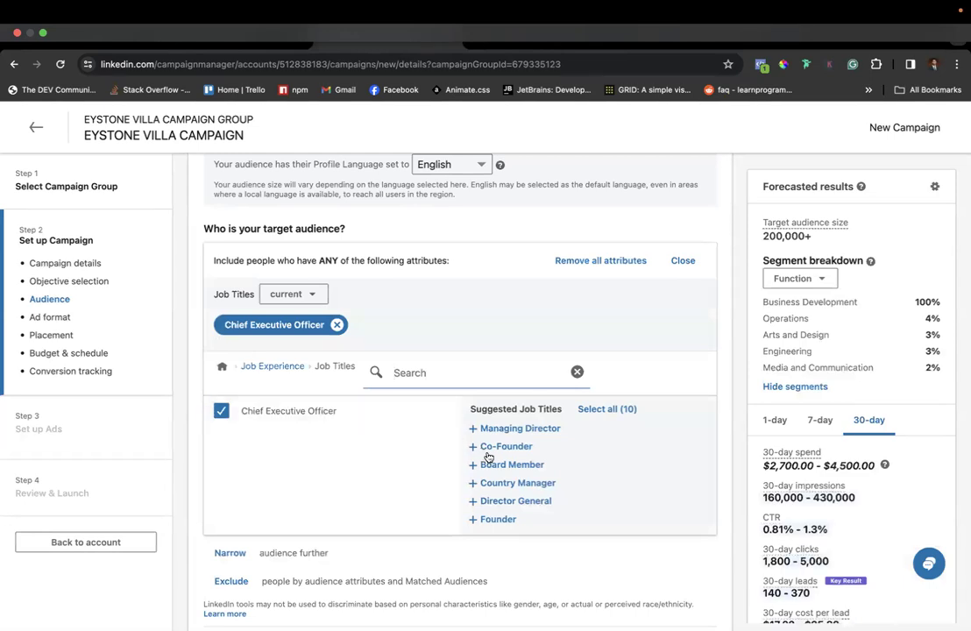
- Add the suggested job titles Managing Director, Country Manager, Director General, Chief Financial Officer and President to the audience
{"action": "left_click", "coordinate": [520, 429]}
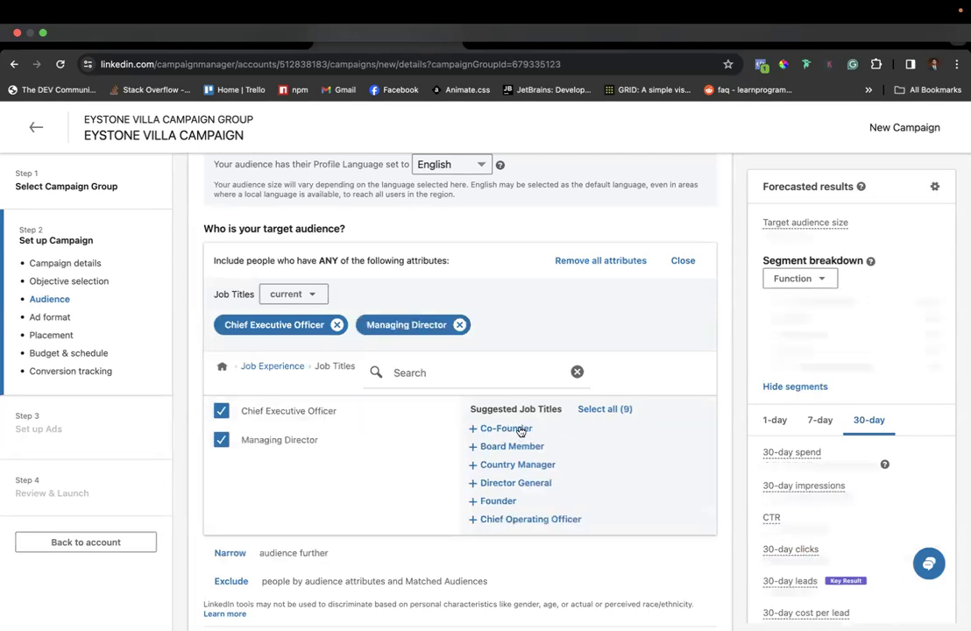
{"action": "left_click", "coordinate": [518, 465]}
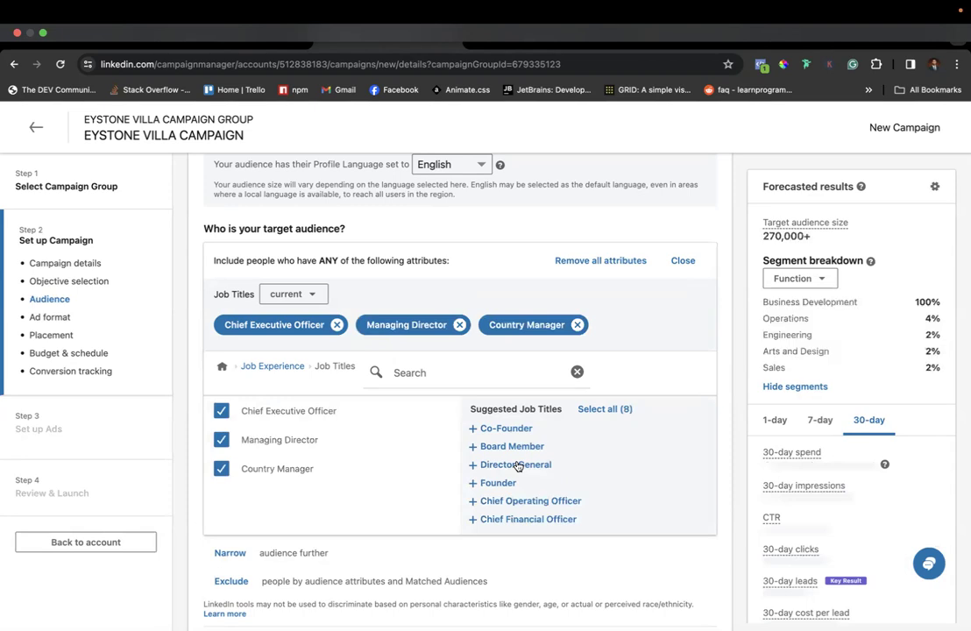
{"action": "left_click", "coordinate": [516, 467]}
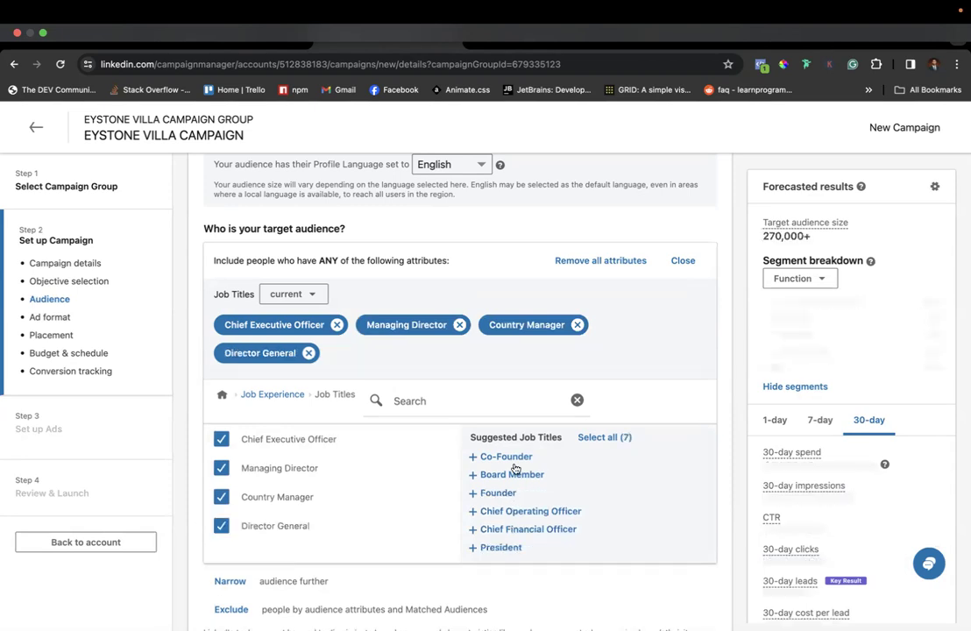
{"action": "left_click", "coordinate": [517, 531]}
{"action": "left_click", "coordinate": [505, 530]}
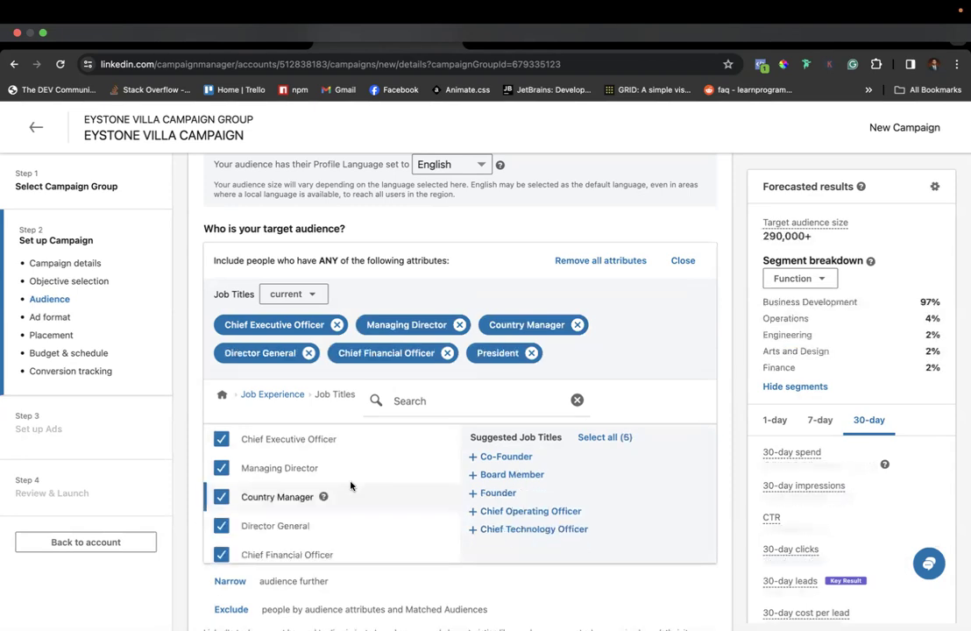
- Add the suggested job titles Founder and Chief Technology Officer to the audience
{"action": "scroll", "coordinate": [351, 485], "scroll_direction": "down", "scroll_amount": 1}
{"action": "scroll", "coordinate": [351, 485], "scroll_direction": "down", "scroll_amount": 5}
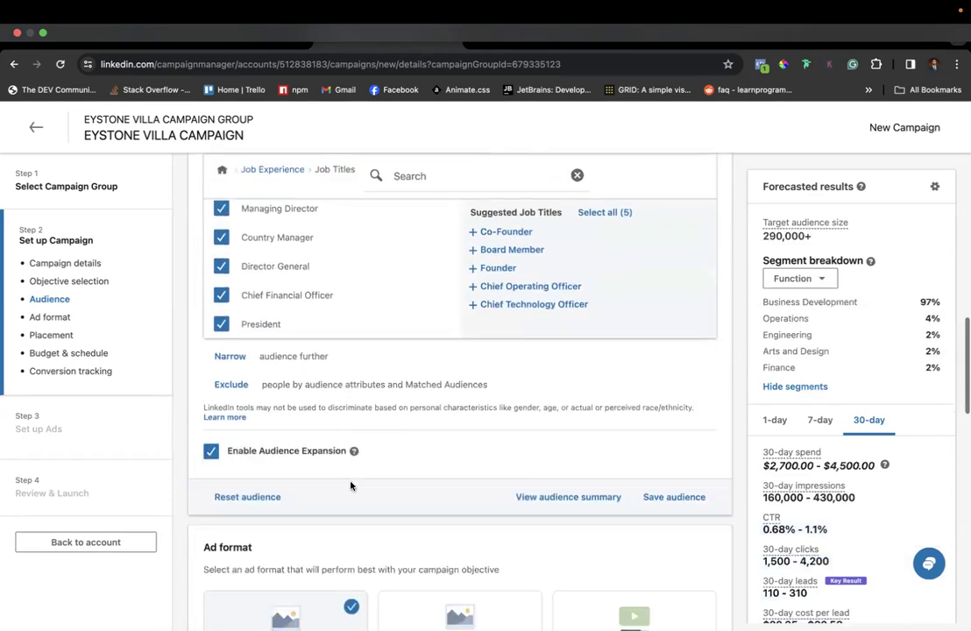
{"action": "scroll", "coordinate": [368, 342], "scroll_direction": "up", "scroll_amount": 1}
{"action": "scroll", "coordinate": [368, 351], "scroll_direction": "down", "scroll_amount": 1}
{"action": "scroll", "coordinate": [368, 351], "scroll_direction": "up", "scroll_amount": 1}
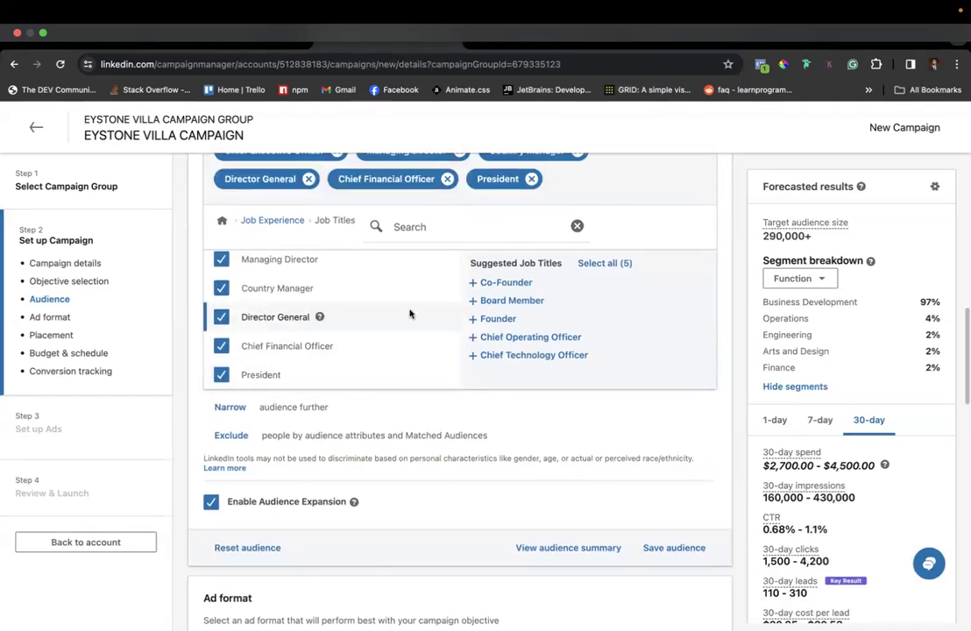
{"action": "left_click", "coordinate": [497, 319]}
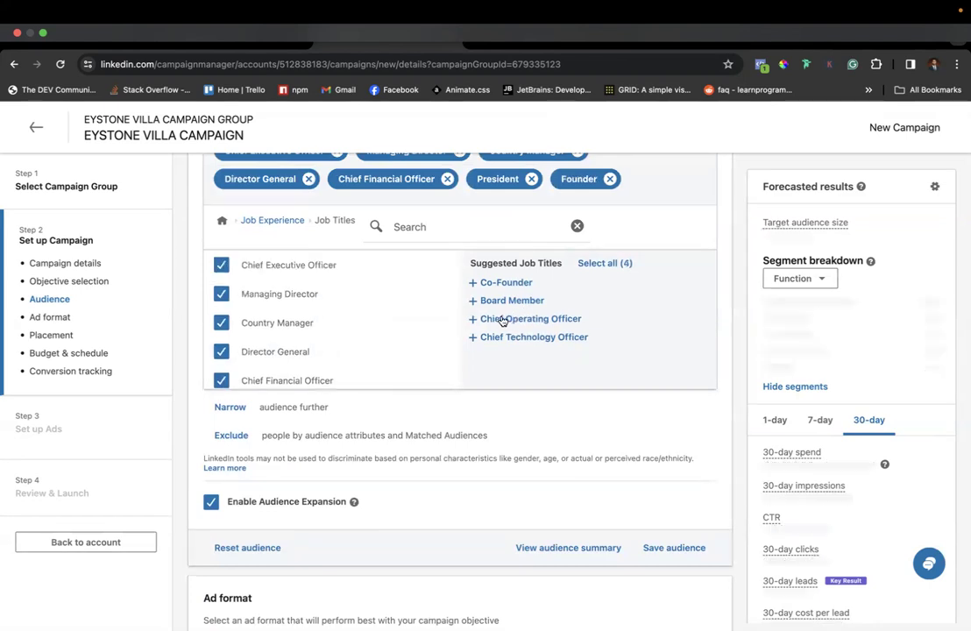
{"action": "left_click", "coordinate": [517, 348]}
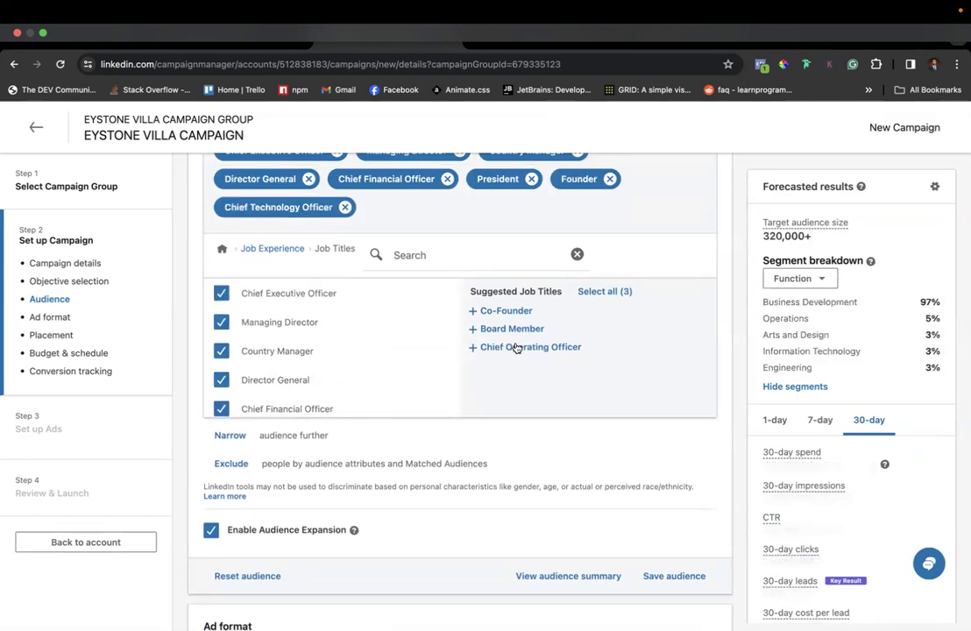
- Review the included job titles, the remaining suggestions and the forecasted results for the audience
{"action": "scroll", "coordinate": [323, 319], "scroll_direction": "up", "scroll_amount": 3}
{"action": "scroll", "coordinate": [323, 319], "scroll_direction": "down", "scroll_amount": 5}
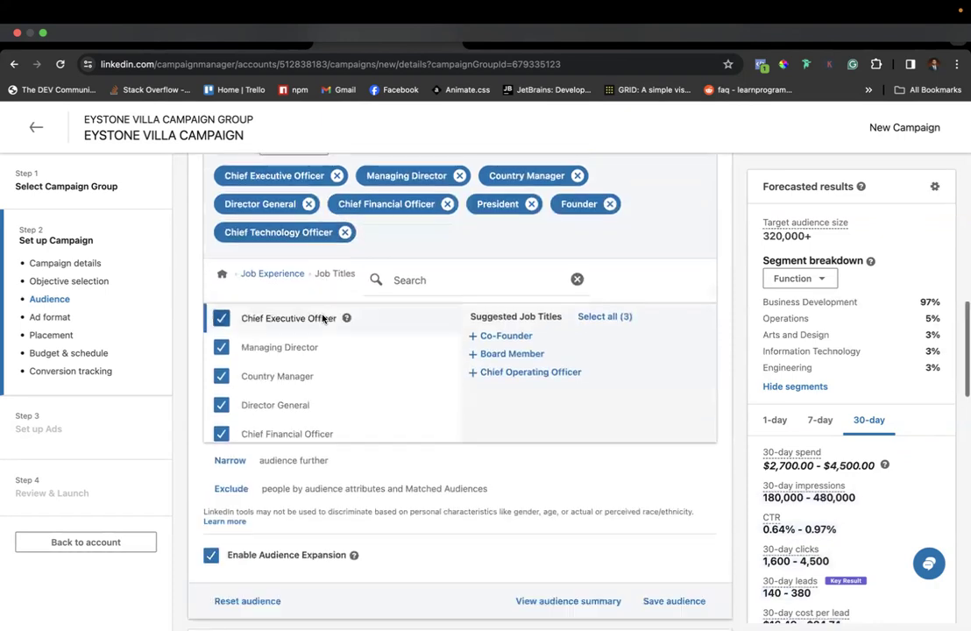
{"action": "scroll", "coordinate": [322, 319], "scroll_direction": "down", "scroll_amount": 3}
{"action": "scroll", "coordinate": [322, 319], "scroll_direction": "up", "scroll_amount": 5}
{"action": "scroll", "coordinate": [322, 319], "scroll_direction": "up", "scroll_amount": 1}
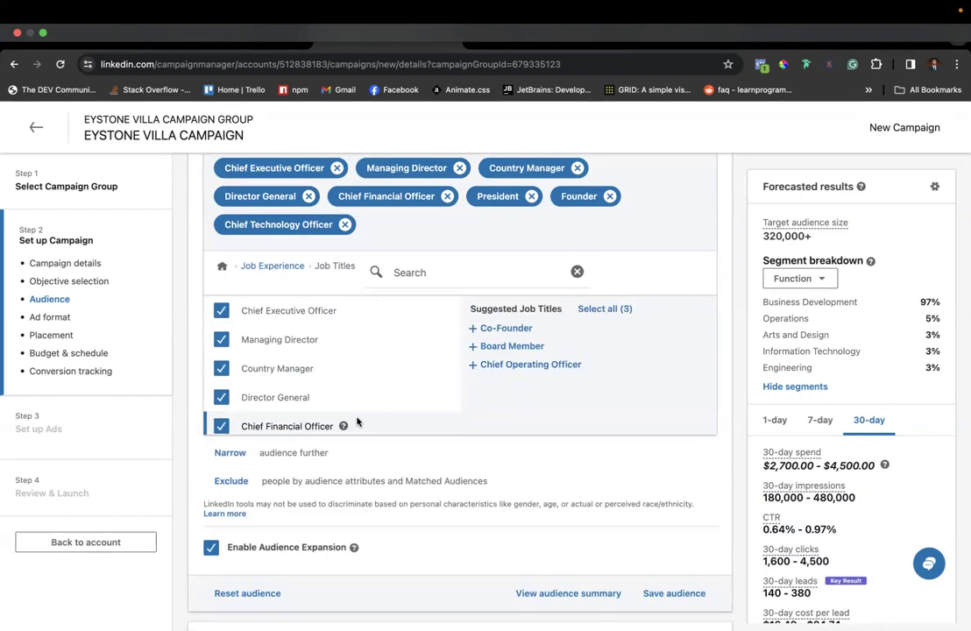
{"action": "scroll", "coordinate": [345, 367], "scroll_direction": "down", "scroll_amount": 3}
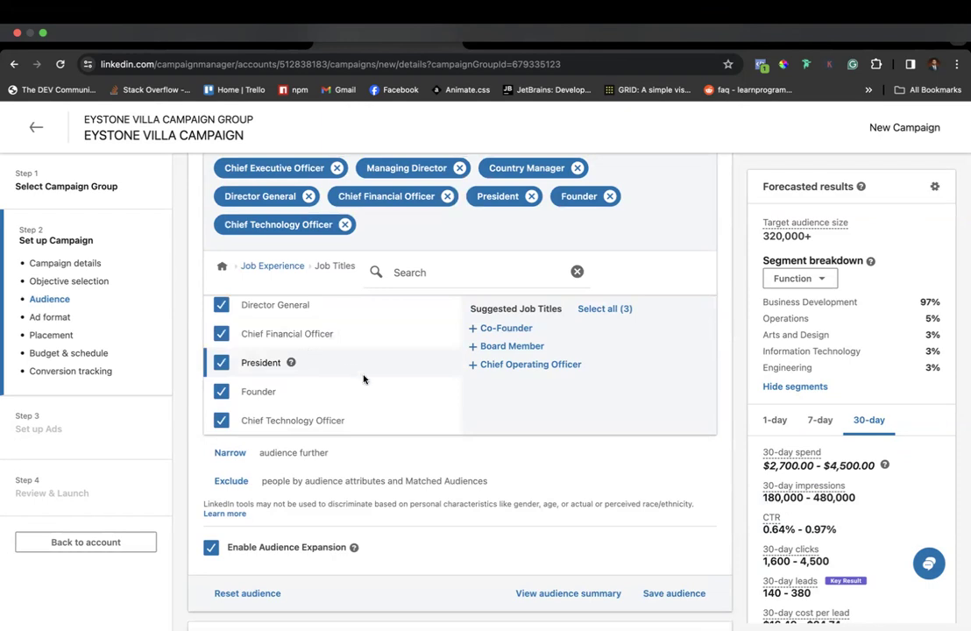
{"action": "scroll", "coordinate": [363, 379], "scroll_direction": "down", "scroll_amount": 3}
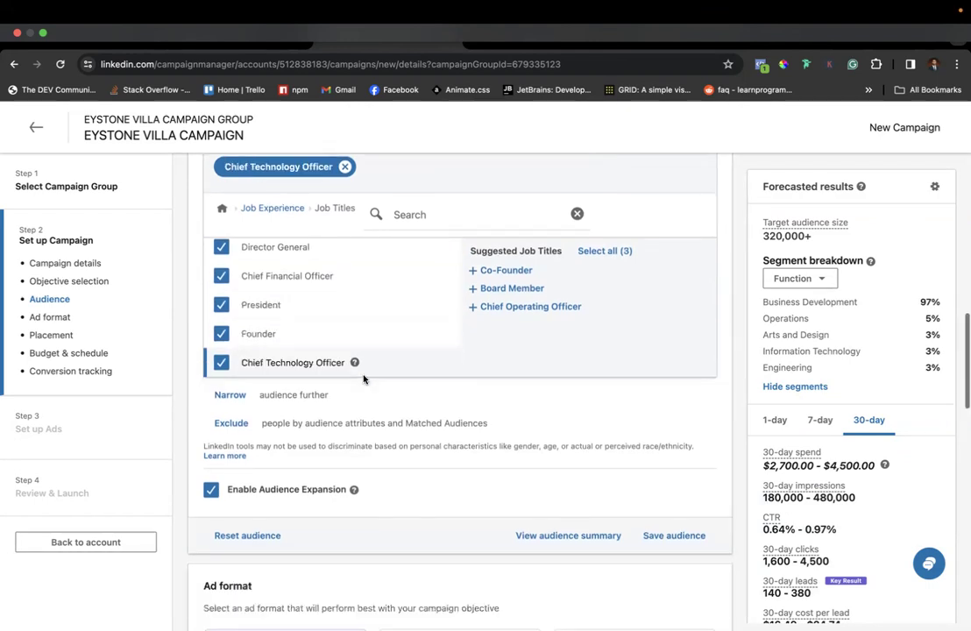
{"action": "scroll", "coordinate": [263, 386], "scroll_direction": "up", "scroll_amount": 1}
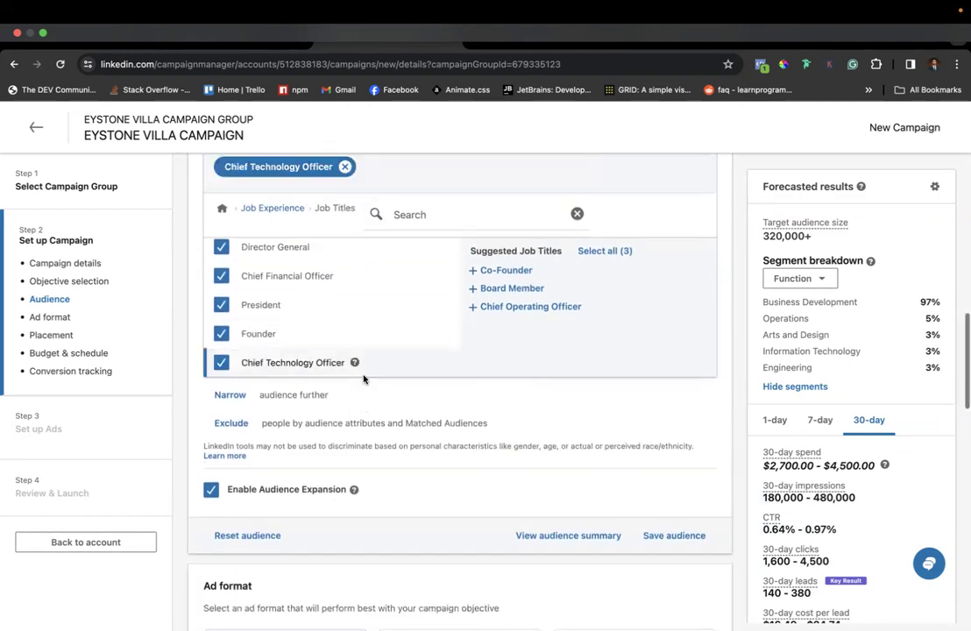
- Narrow the audience further by searching for "real es" and requiring the Real Estate company industry
{"action": "left_click", "coordinate": [233, 399]}
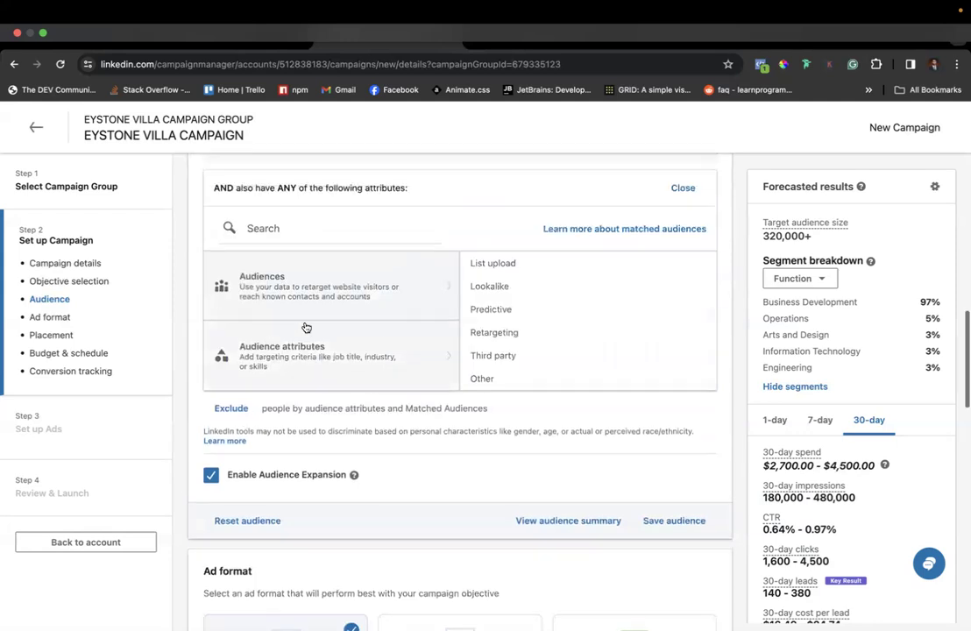
{"action": "scroll", "coordinate": [299, 475], "scroll_direction": "up", "scroll_amount": 2}
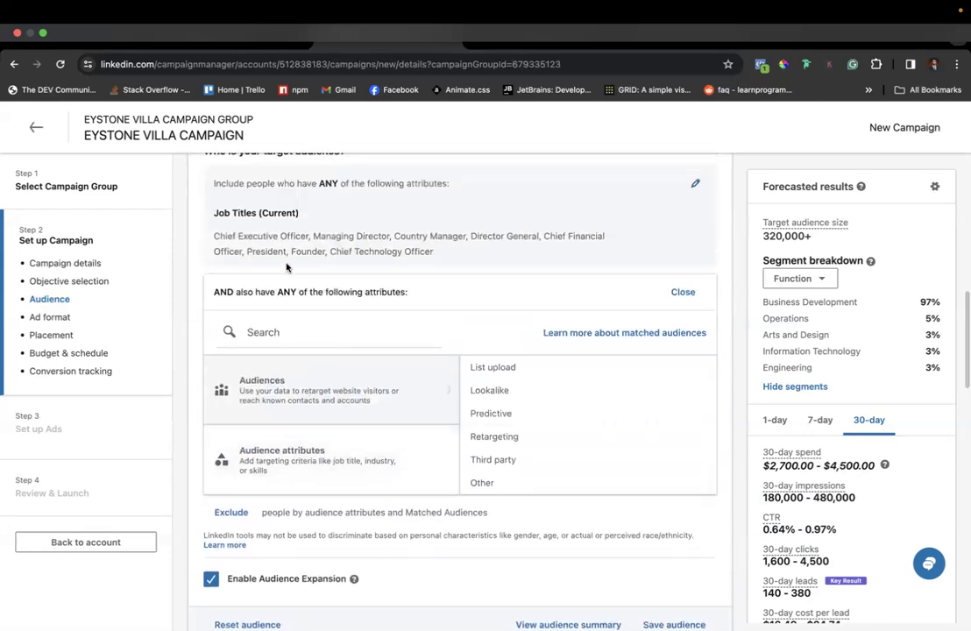
{"action": "scroll", "coordinate": [265, 252], "scroll_direction": "up", "scroll_amount": 2}
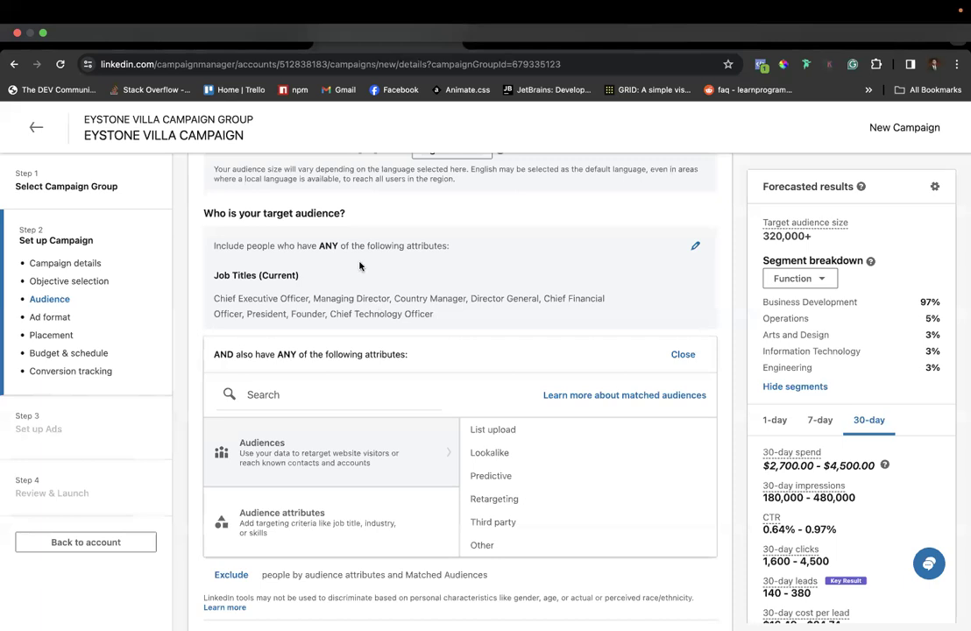
{"action": "scroll", "coordinate": [352, 303], "scroll_direction": "down", "scroll_amount": 1}
{"action": "left_click", "coordinate": [270, 351]}
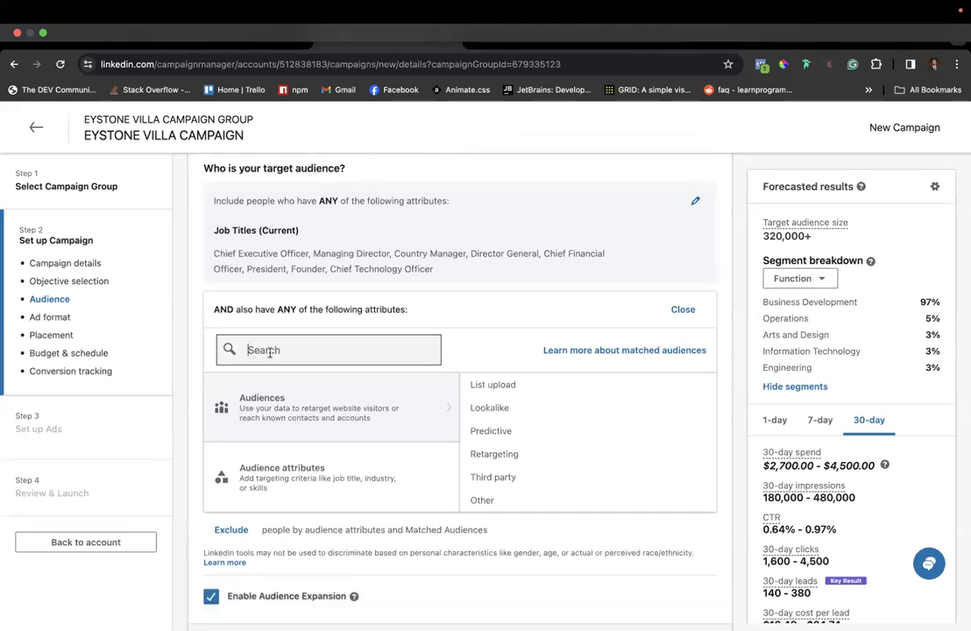
{"action": "type", "text": "real es"}
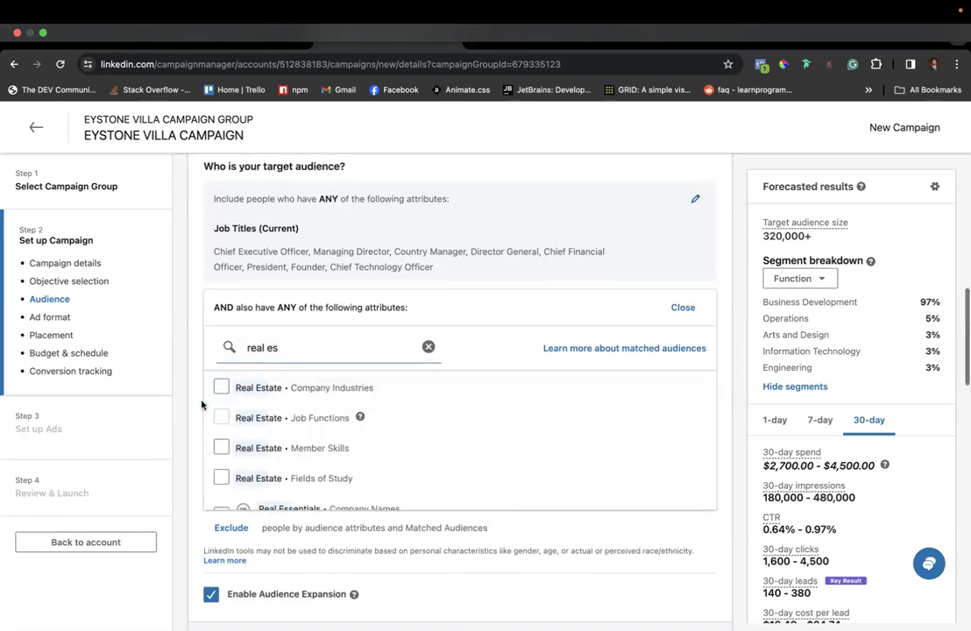
{"action": "scroll", "coordinate": [309, 379], "scroll_direction": "down", "scroll_amount": 5}
{"action": "scroll", "coordinate": [309, 380], "scroll_direction": "down", "scroll_amount": 4}
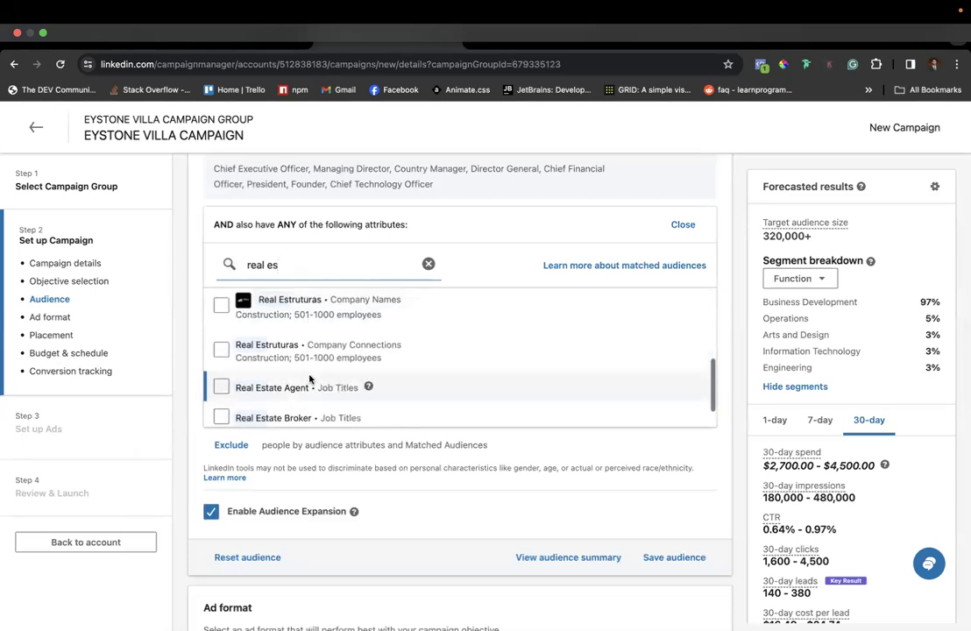
{"action": "scroll", "coordinate": [309, 337], "scroll_direction": "up", "scroll_amount": 9}
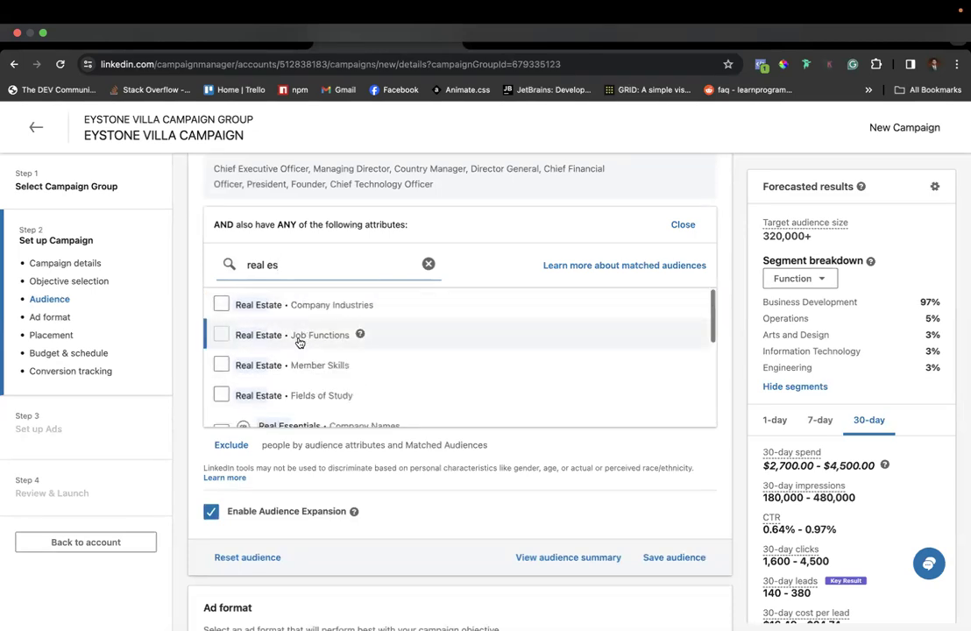
{"action": "left_click", "coordinate": [222, 304]}
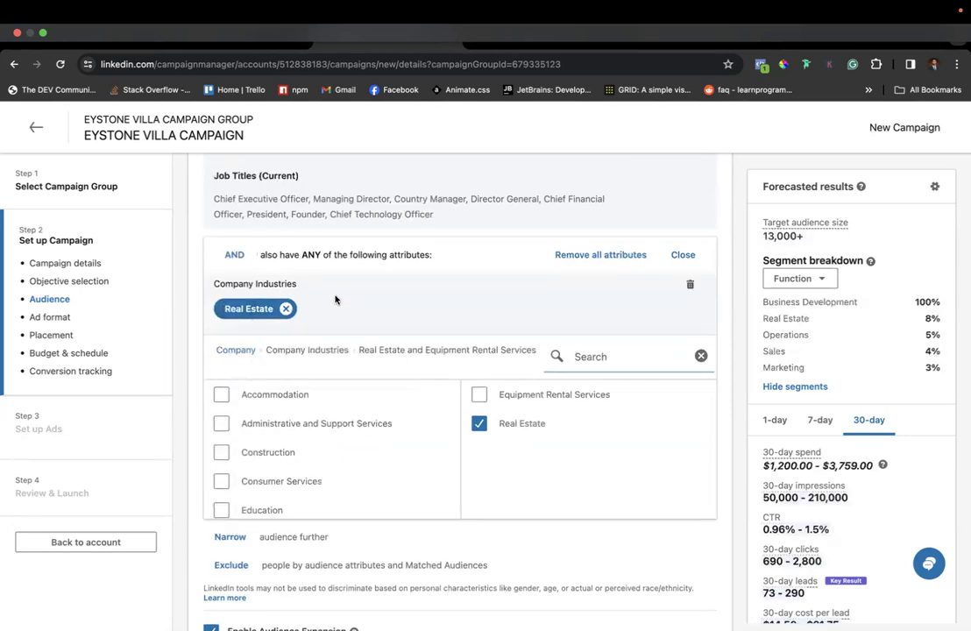
- Remove the Real Estate company industry from the additional audience criteria
{"action": "scroll", "coordinate": [335, 300], "scroll_direction": "up", "scroll_amount": 3}
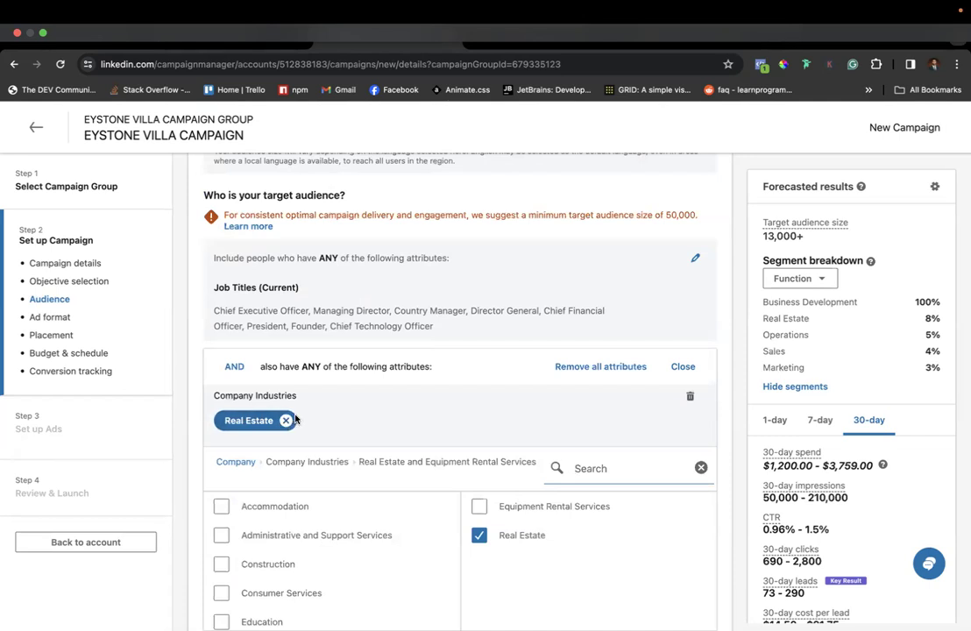
{"action": "scroll", "coordinate": [317, 410], "scroll_direction": "down", "scroll_amount": 3}
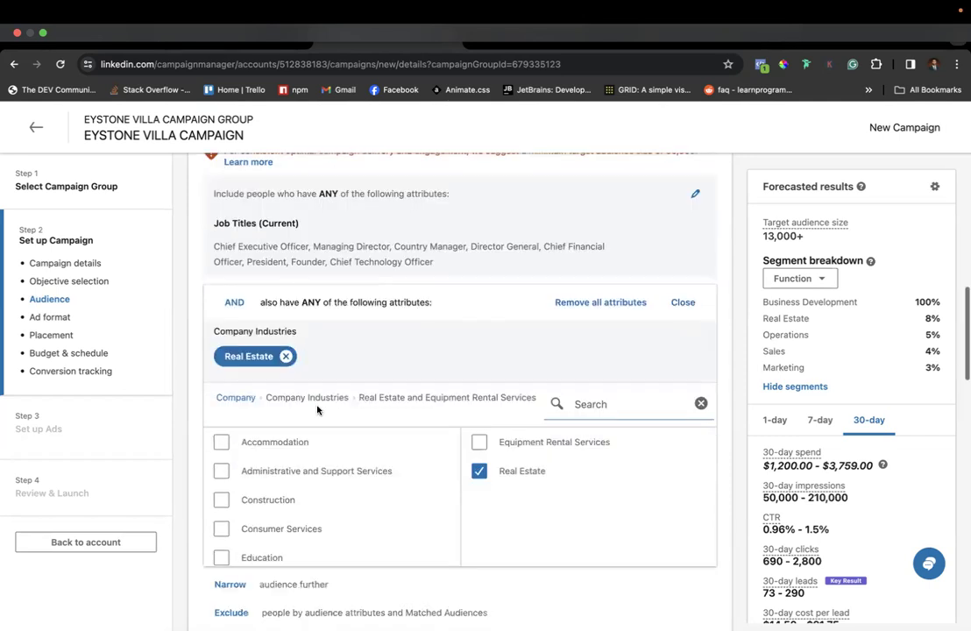
{"action": "left_click", "coordinate": [287, 330]}
{"action": "scroll", "coordinate": [223, 492], "scroll_direction": "down", "scroll_amount": 3}
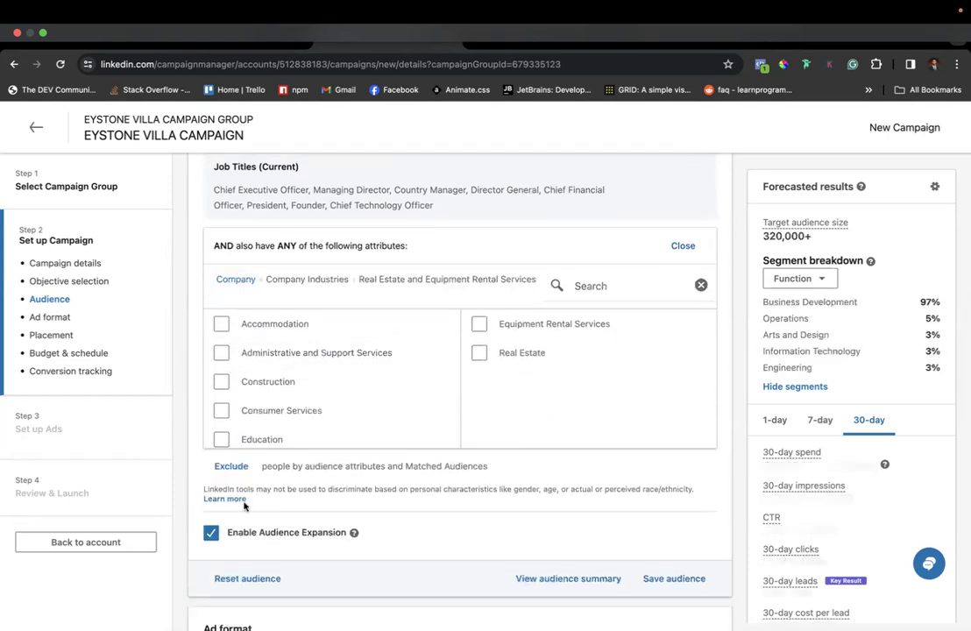
{"action": "scroll", "coordinate": [202, 419], "scroll_direction": "up", "scroll_amount": 3}
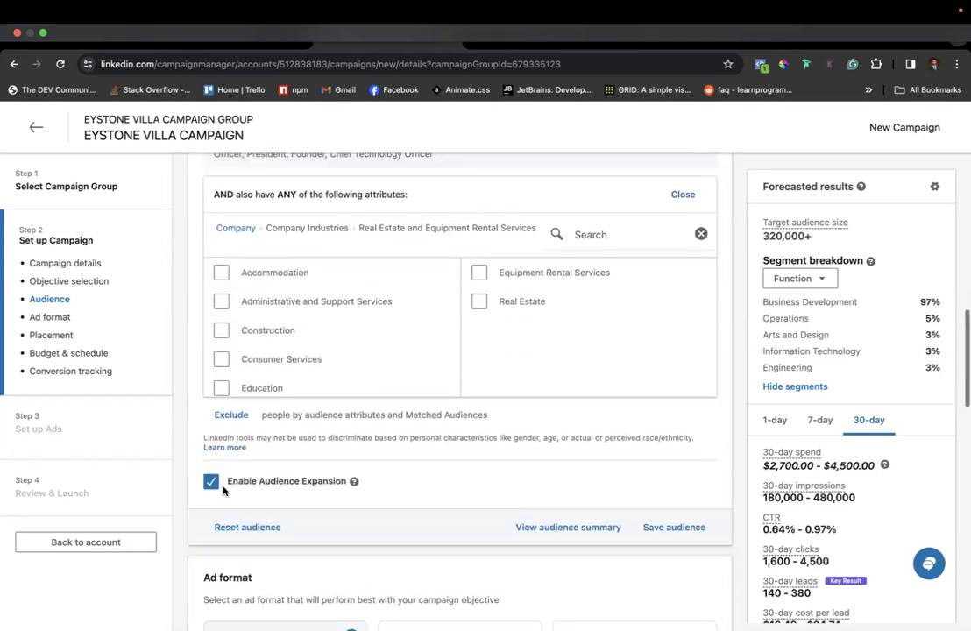
- Close the additional audience attribute criteria and reopen the option to narrow the audience further
{"action": "left_click", "coordinate": [682, 280]}
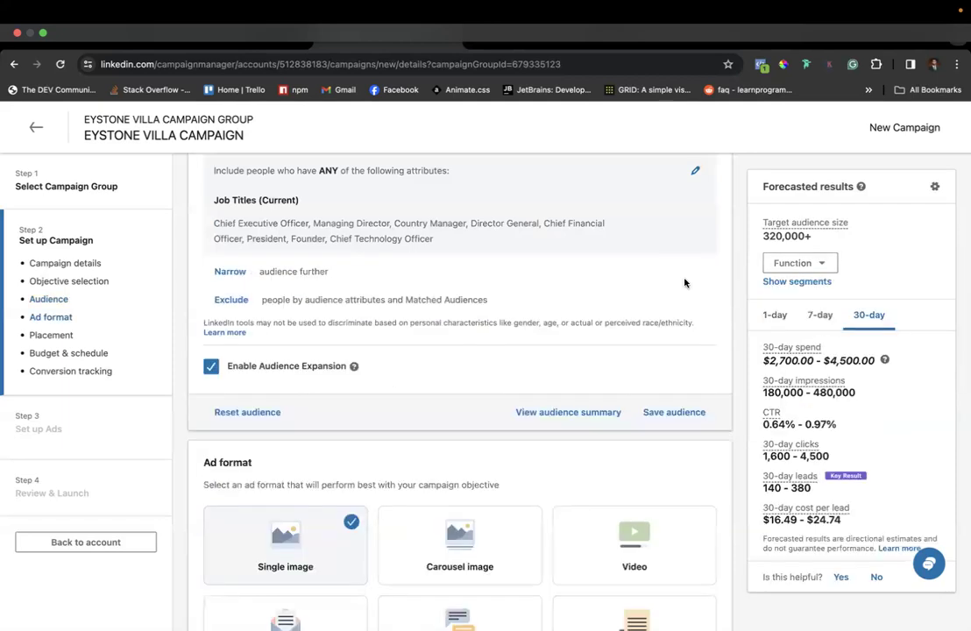
{"action": "scroll", "coordinate": [310, 332], "scroll_direction": "up", "scroll_amount": 2}
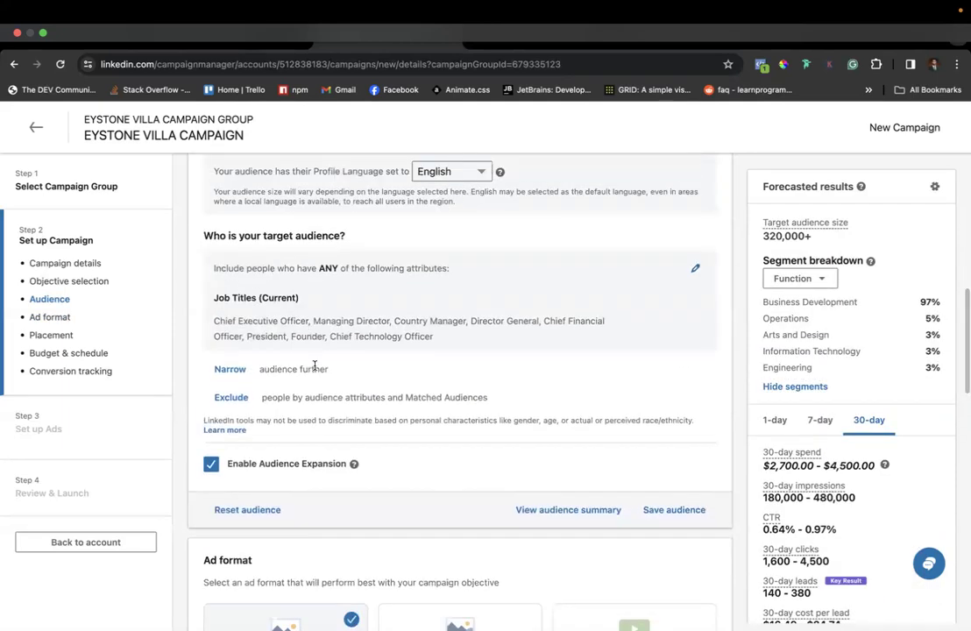
{"action": "scroll", "coordinate": [316, 364], "scroll_direction": "up", "scroll_amount": 2}
{"action": "left_click", "coordinate": [231, 436]}
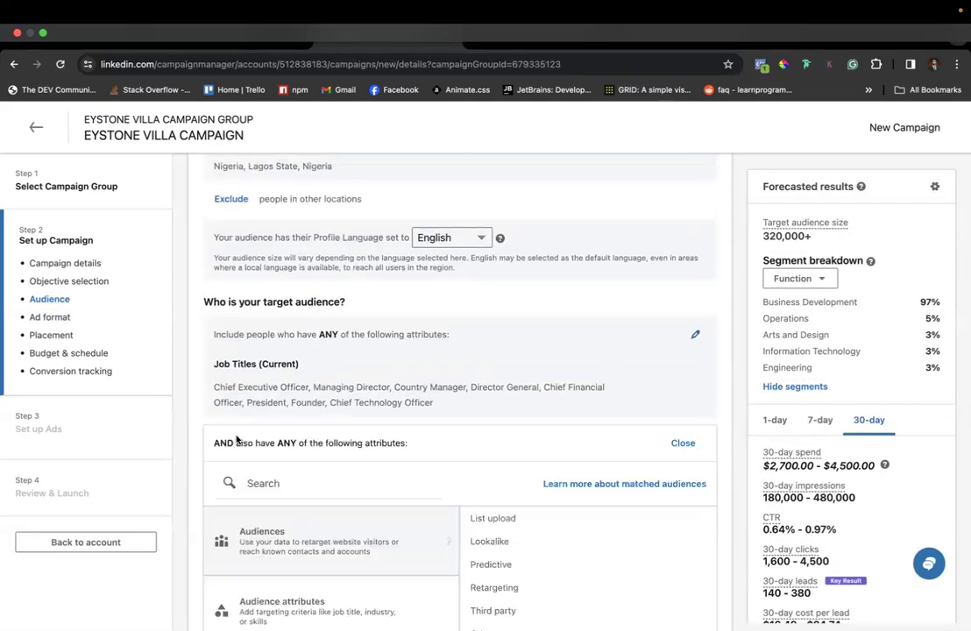
- Review the target location, profile language, included job titles and the available audience options for narrowing the audience
{"action": "scroll", "coordinate": [211, 438], "scroll_direction": "down", "scroll_amount": 4}
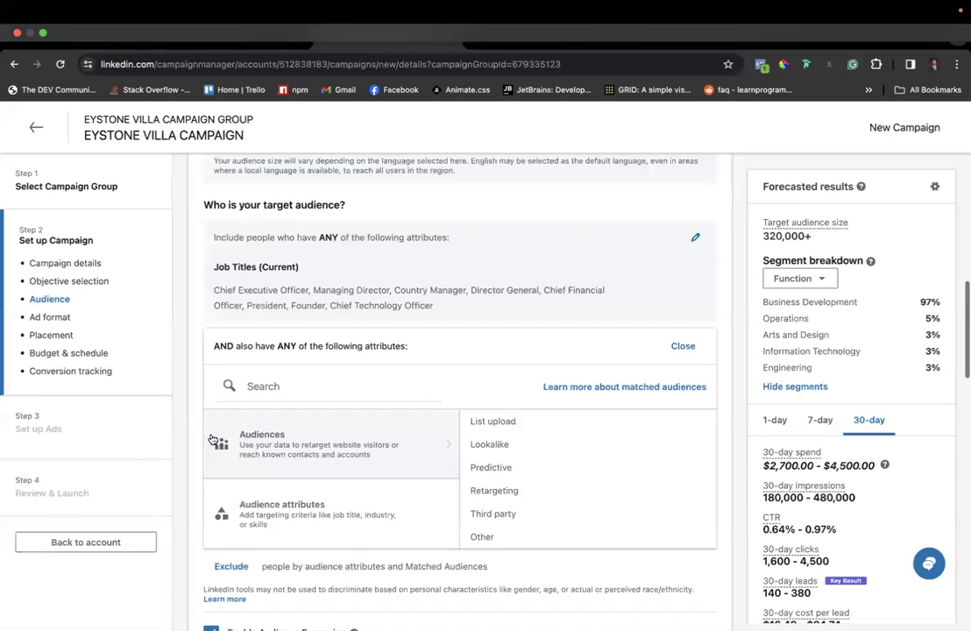
{"action": "scroll", "coordinate": [212, 439], "scroll_direction": "down", "scroll_amount": 1}
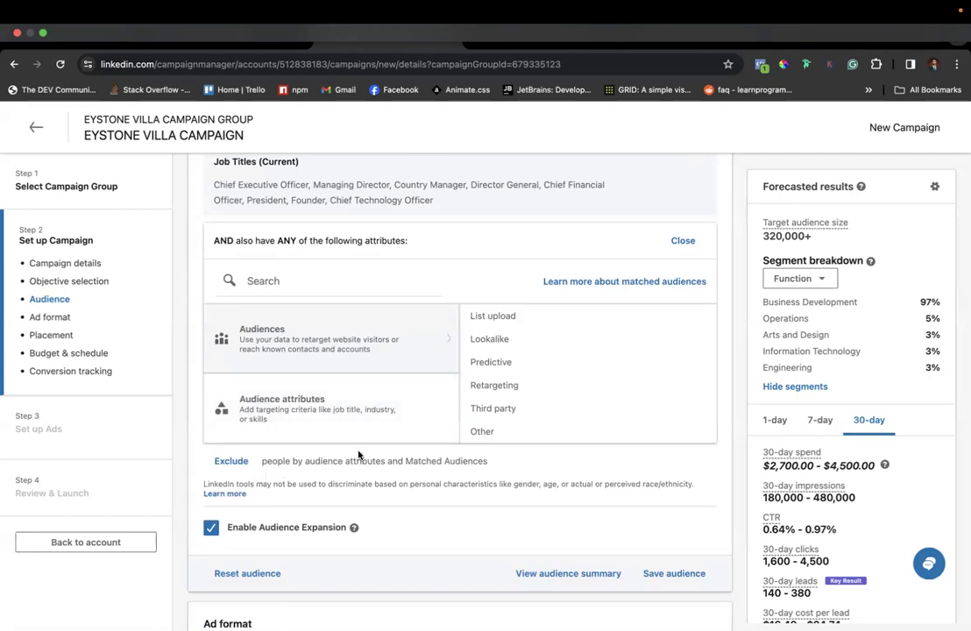
{"action": "scroll", "coordinate": [359, 455], "scroll_direction": "up", "scroll_amount": 5}
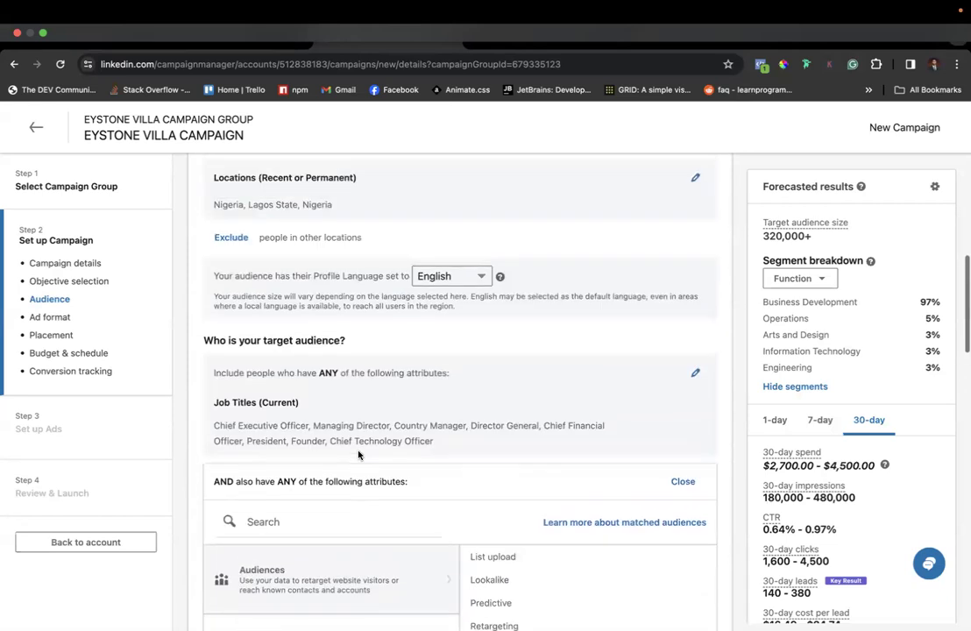
{"action": "scroll", "coordinate": [359, 455], "scroll_direction": "up", "scroll_amount": 2}
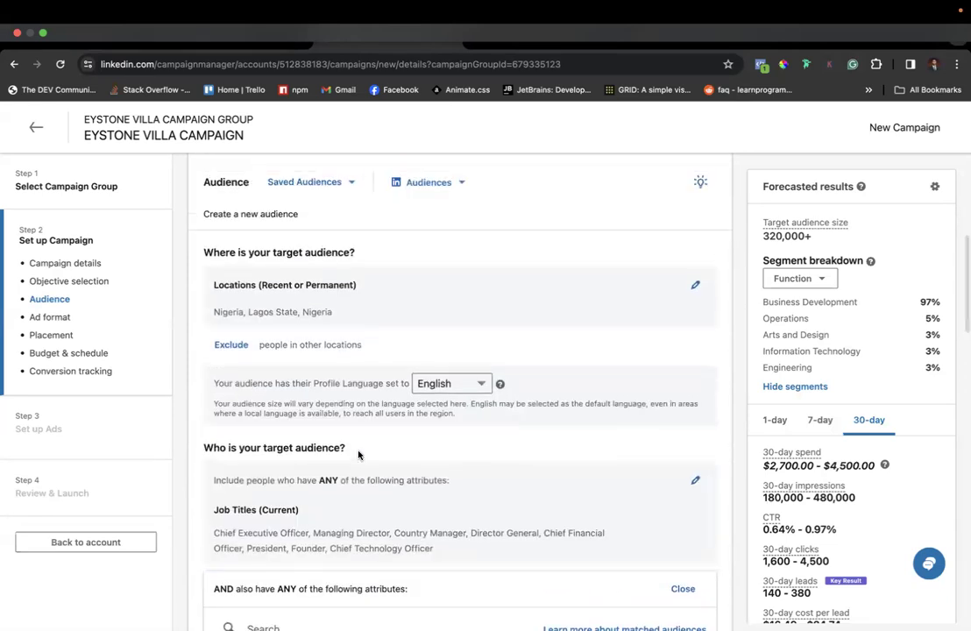
{"action": "scroll", "coordinate": [358, 455], "scroll_direction": "down", "scroll_amount": 7}
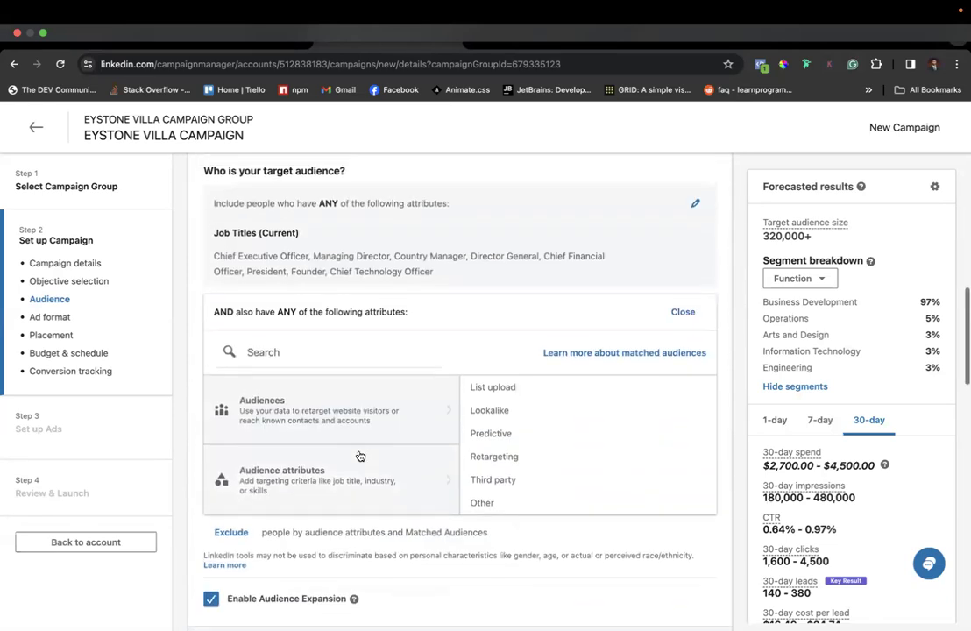
{"action": "scroll", "coordinate": [359, 455], "scroll_direction": "down", "scroll_amount": 3}
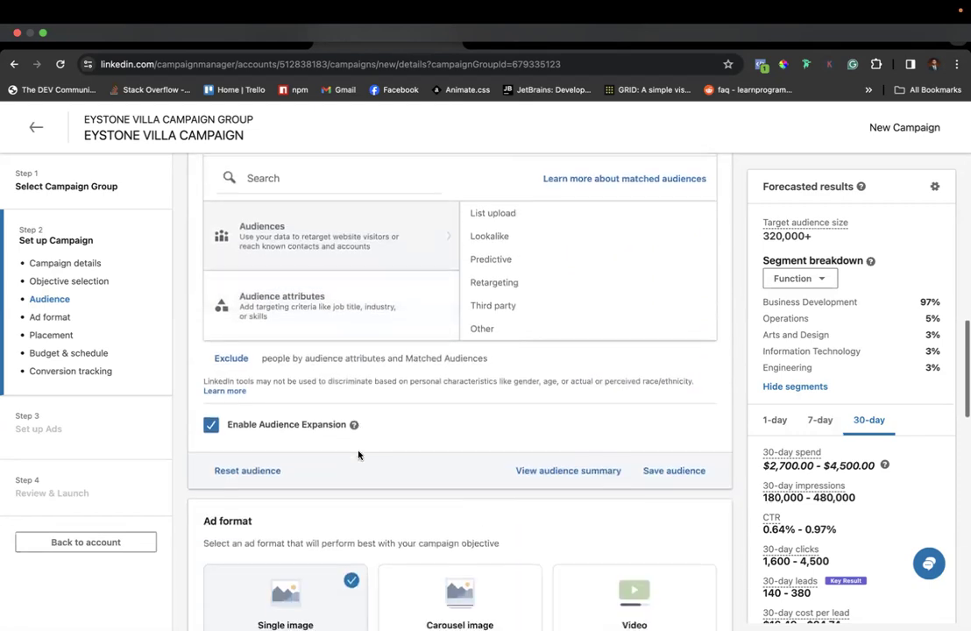
{"action": "scroll", "coordinate": [359, 455], "scroll_direction": "up", "scroll_amount": 3}
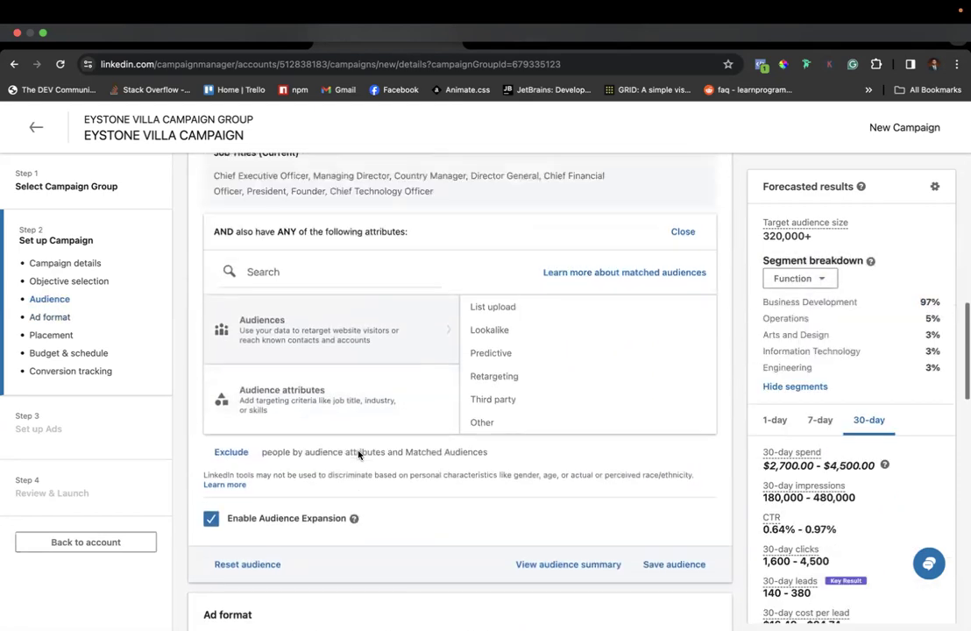
{"action": "scroll", "coordinate": [360, 473], "scroll_direction": "up", "scroll_amount": 2}
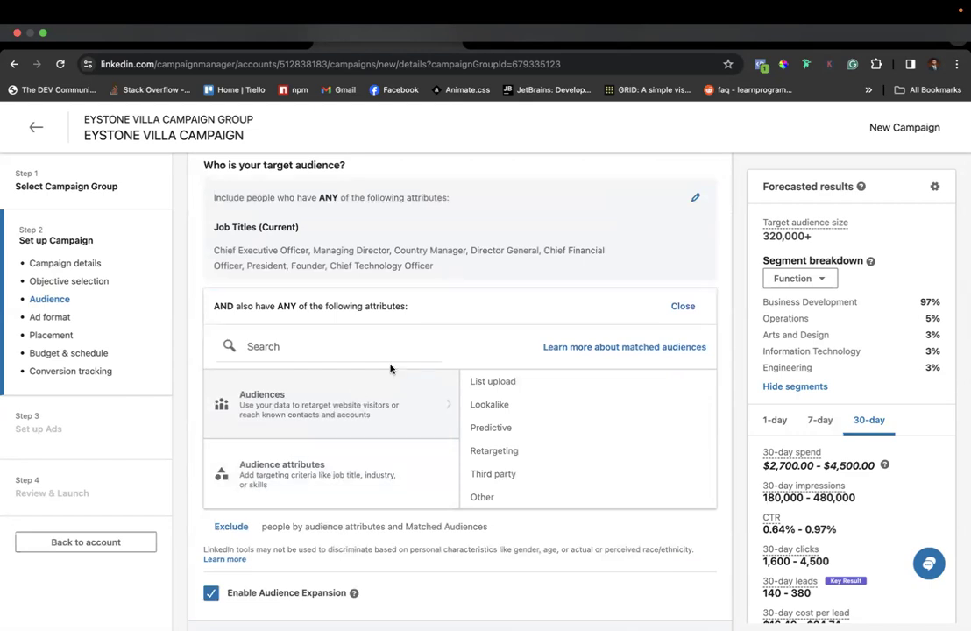
{"action": "scroll", "coordinate": [390, 369], "scroll_direction": "down", "scroll_amount": 4}
{"action": "scroll", "coordinate": [391, 367], "scroll_direction": "up", "scroll_amount": 5}
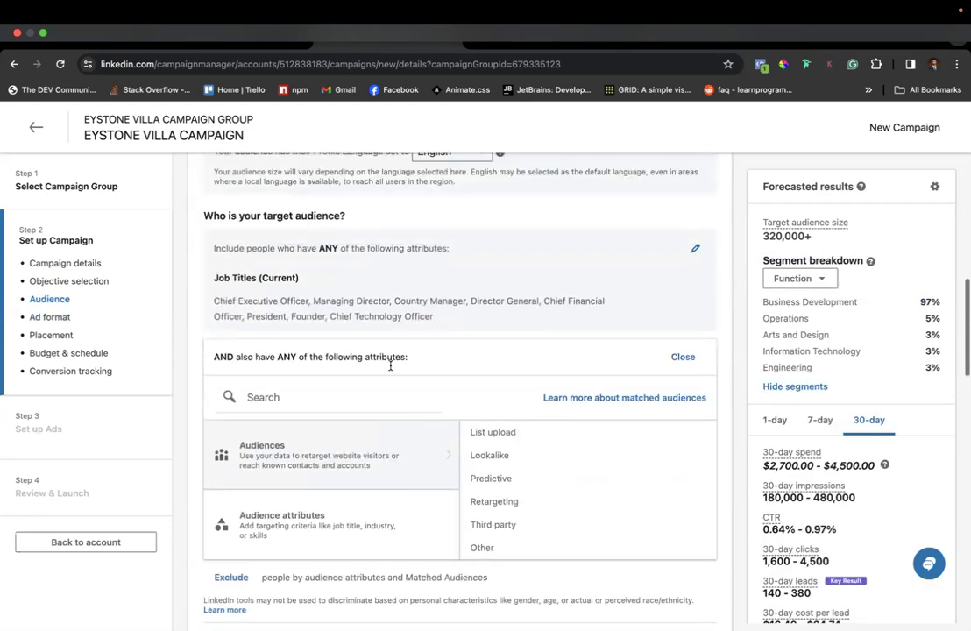
{"action": "scroll", "coordinate": [391, 366], "scroll_direction": "up", "scroll_amount": 1}
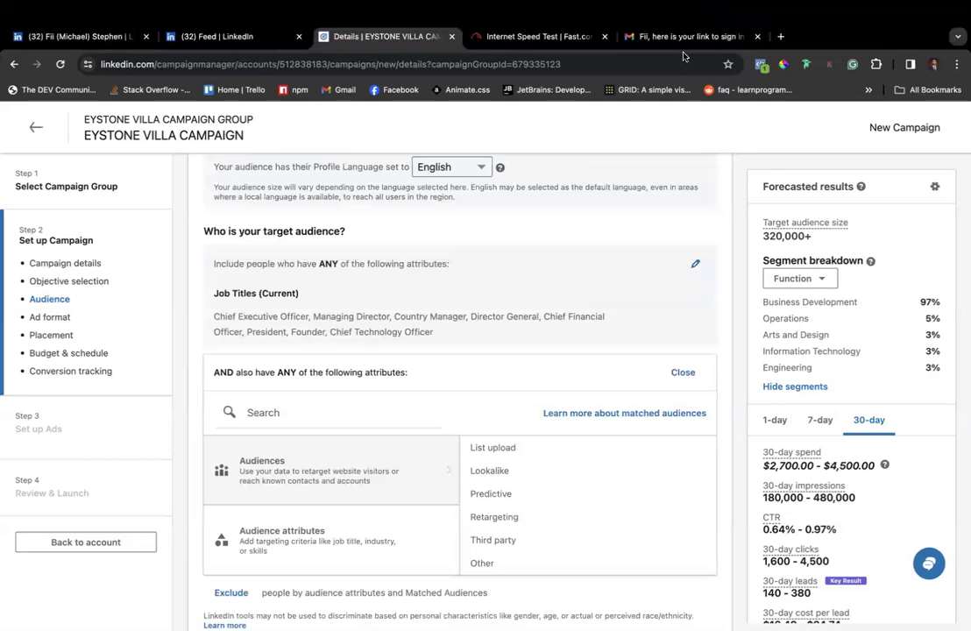
{"action": "scroll", "coordinate": [454, 299], "scroll_direction": "down", "scroll_amount": 1}
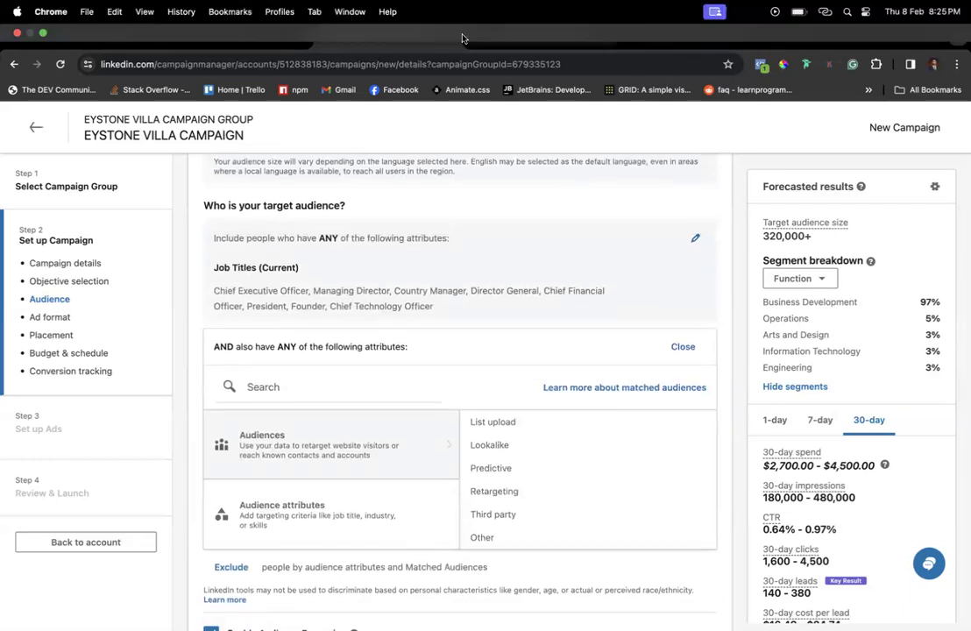
{"action": "scroll", "coordinate": [460, 326], "scroll_direction": "down", "scroll_amount": 1}
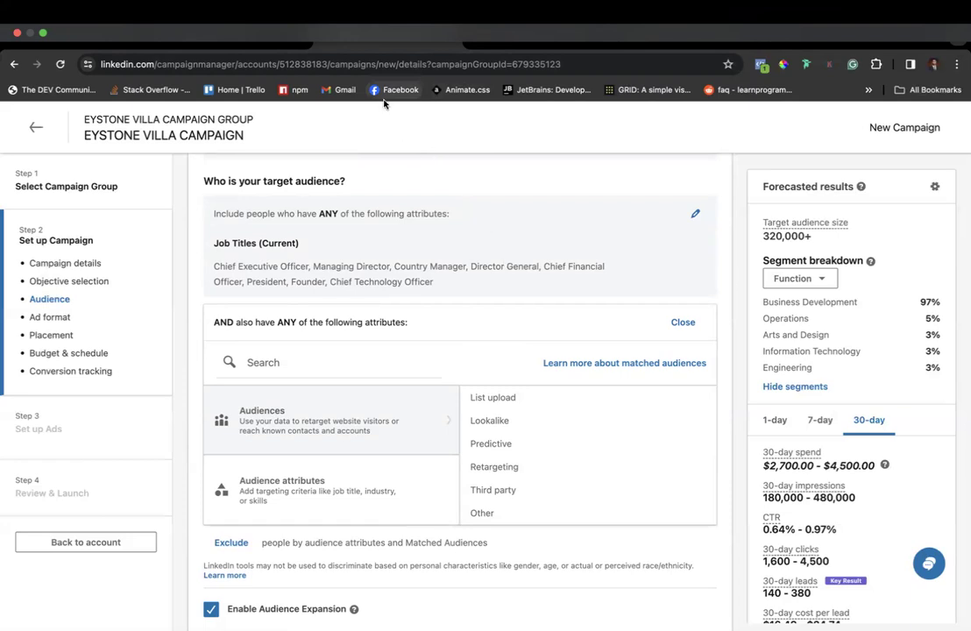
{"action": "scroll", "coordinate": [442, 313], "scroll_direction": "down", "scroll_amount": 2}
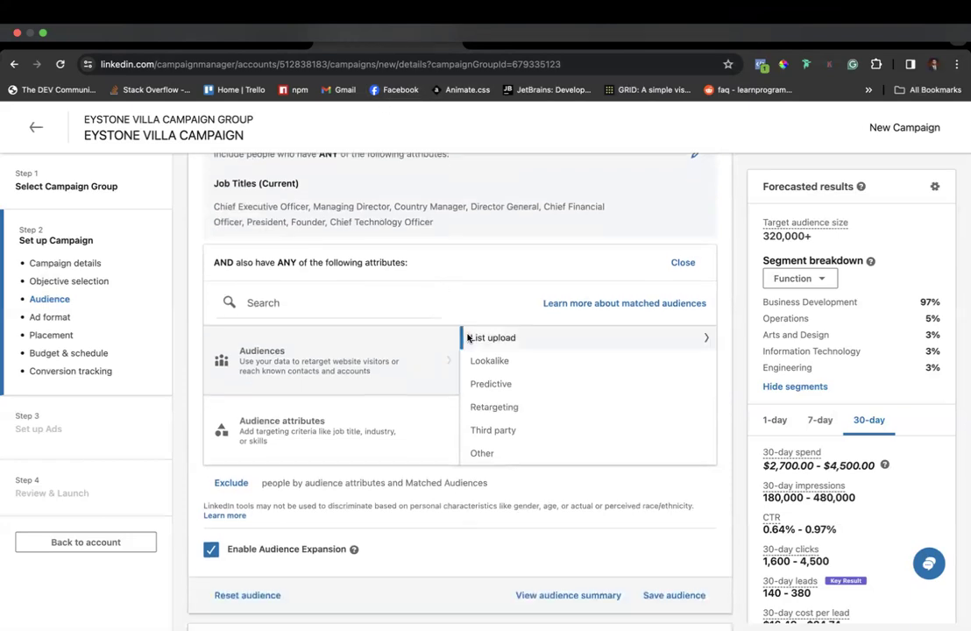
{"action": "scroll", "coordinate": [466, 312], "scroll_direction": "up", "scroll_amount": 2}
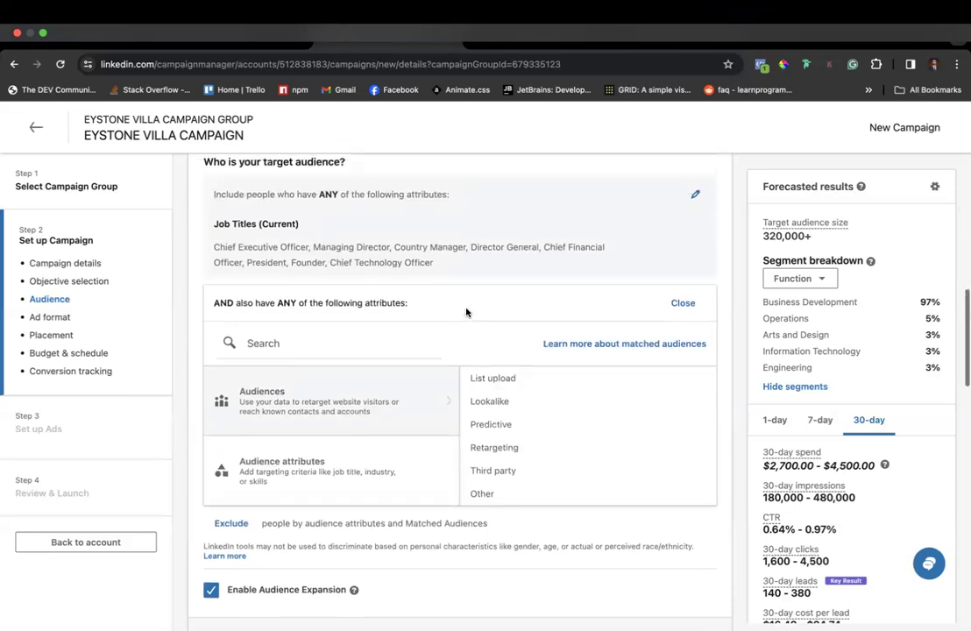
{"action": "left_click", "coordinate": [227, 334]}
{"action": "scroll", "coordinate": [226, 342], "scroll_direction": "up", "scroll_amount": 3}
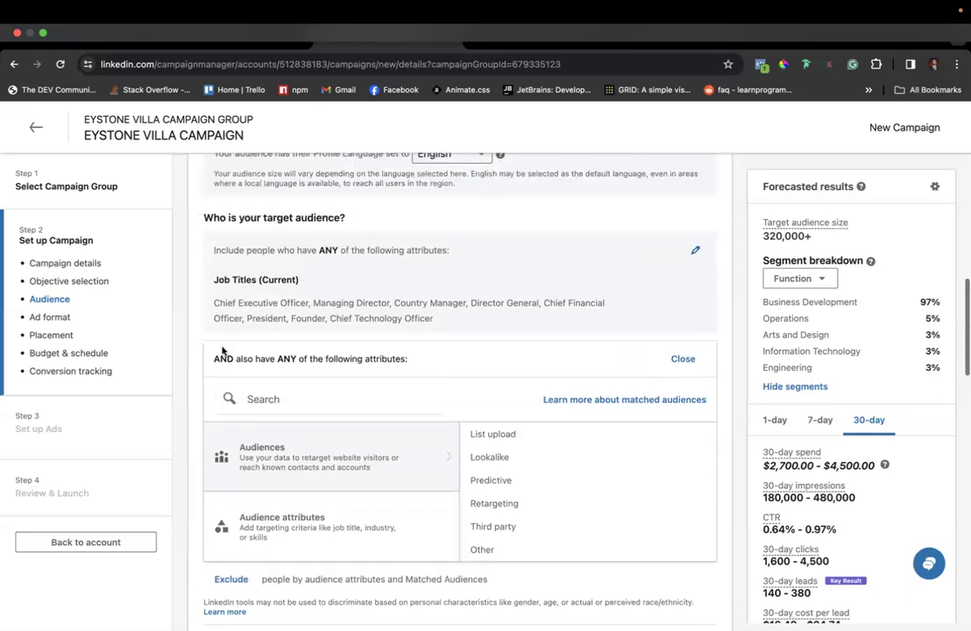
{"action": "scroll", "coordinate": [223, 404], "scroll_direction": "up", "scroll_amount": 3}
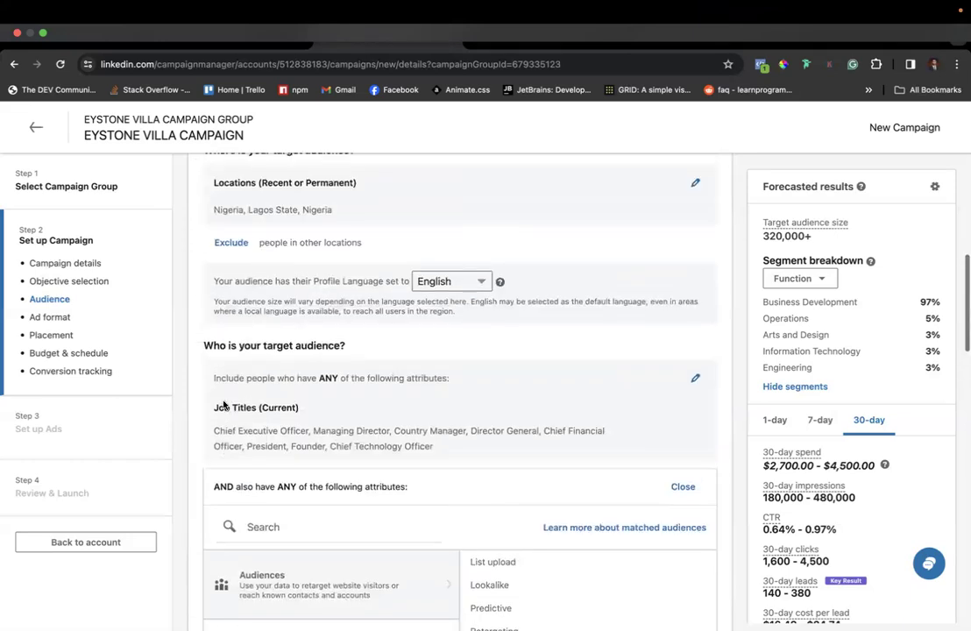
{"action": "scroll", "coordinate": [223, 405], "scroll_direction": "down", "scroll_amount": 10}
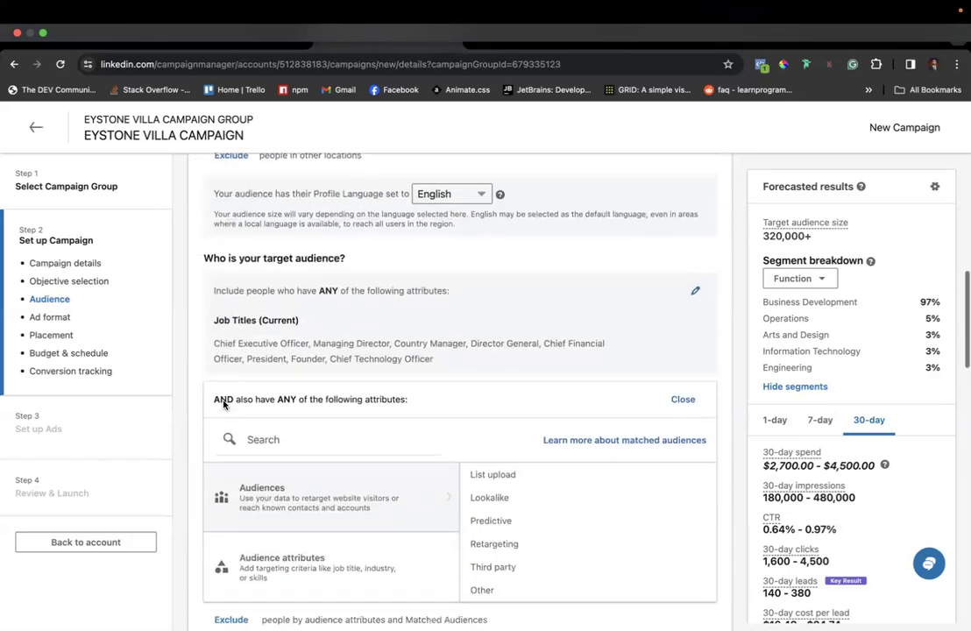
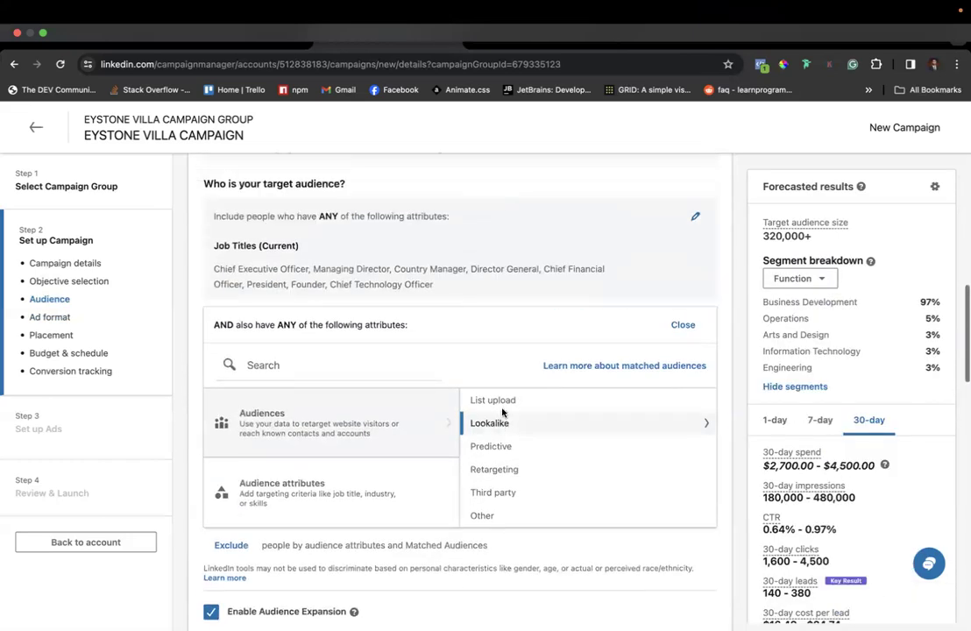
- Try the Carousel image and Video ad formats to compare their forecasted results
{"action": "scroll", "coordinate": [502, 412], "scroll_direction": "down", "scroll_amount": 5}
{"action": "scroll", "coordinate": [502, 412], "scroll_direction": "down", "scroll_amount": 1}
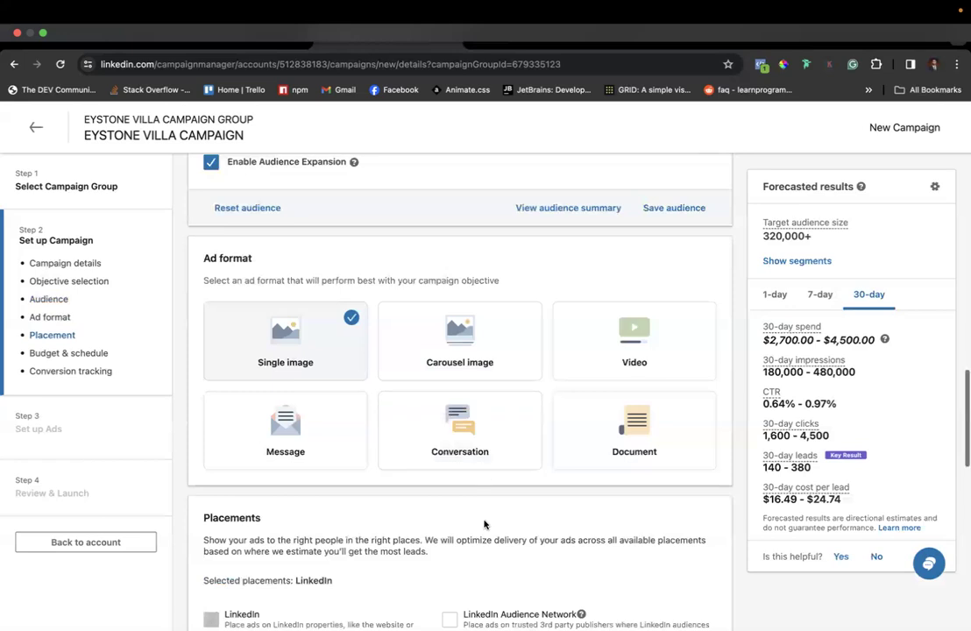
{"action": "scroll", "coordinate": [733, 443], "scroll_direction": "down", "scroll_amount": 1}
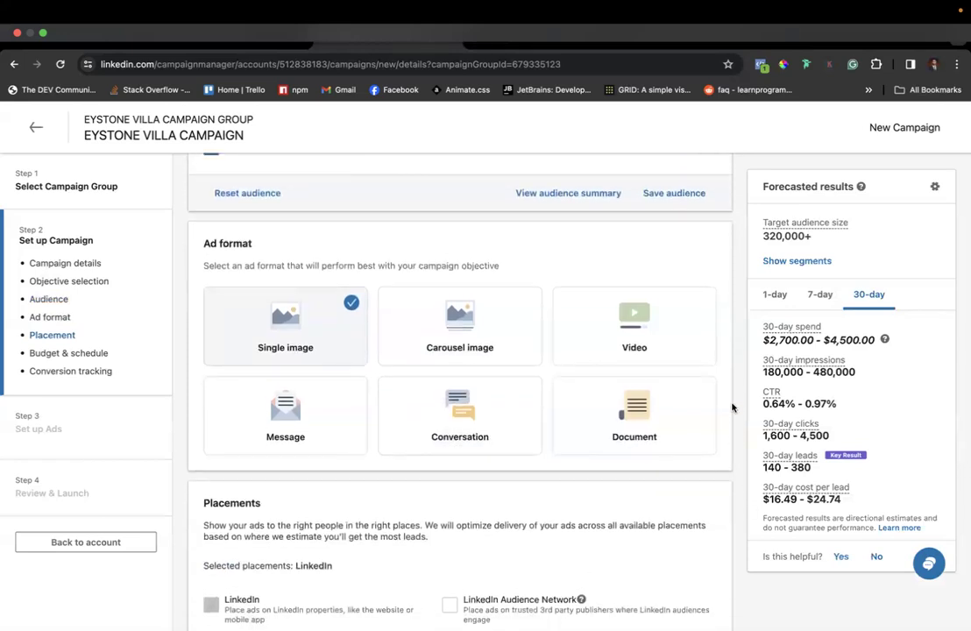
{"action": "scroll", "coordinate": [733, 412], "scroll_direction": "down", "scroll_amount": 1}
{"action": "scroll", "coordinate": [737, 379], "scroll_direction": "up", "scroll_amount": 2}
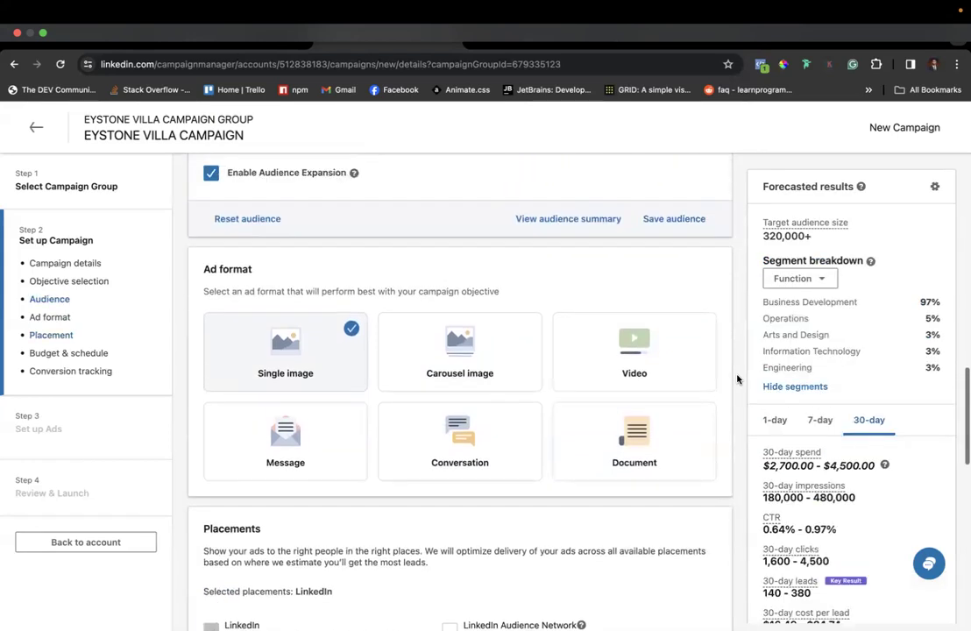
{"action": "scroll", "coordinate": [737, 379], "scroll_direction": "down", "scroll_amount": 2}
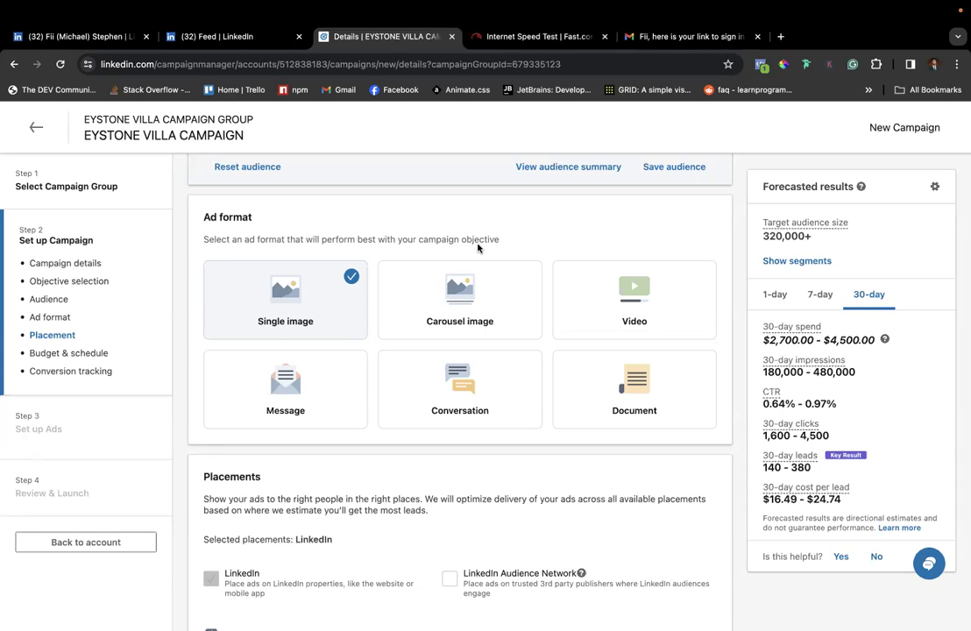
{"action": "left_click", "coordinate": [479, 291]}
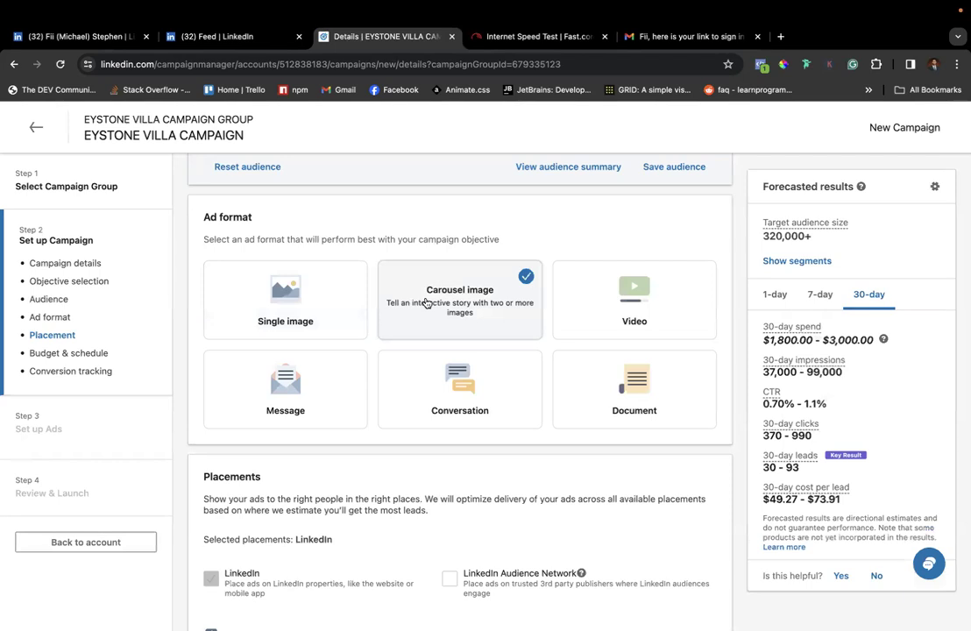
{"action": "left_click", "coordinate": [628, 300]}
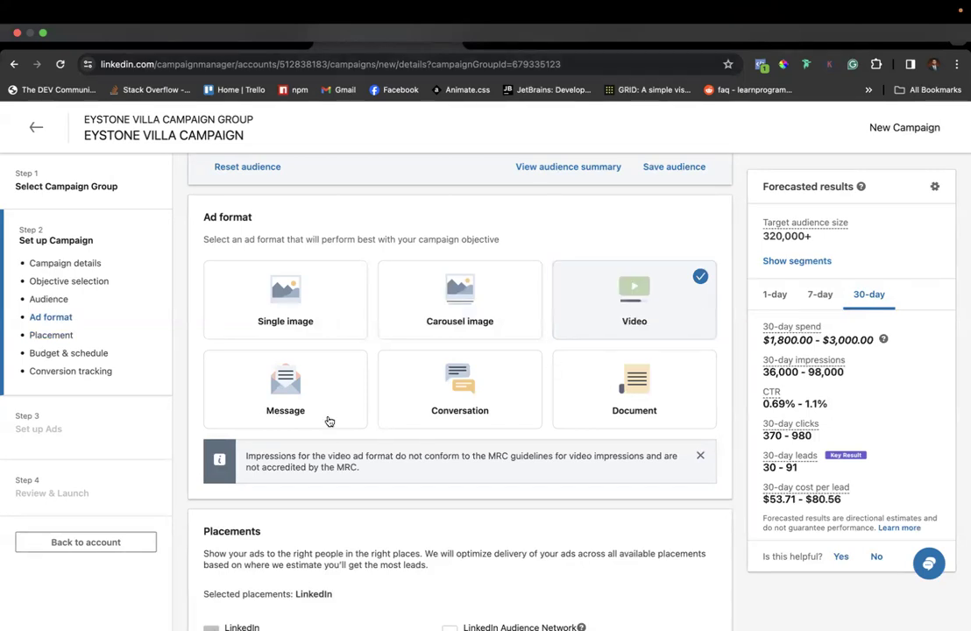
- Try the Message and Document ad formats to compare their forecasted results
{"action": "scroll", "coordinate": [294, 406], "scroll_direction": "down", "scroll_amount": 1}
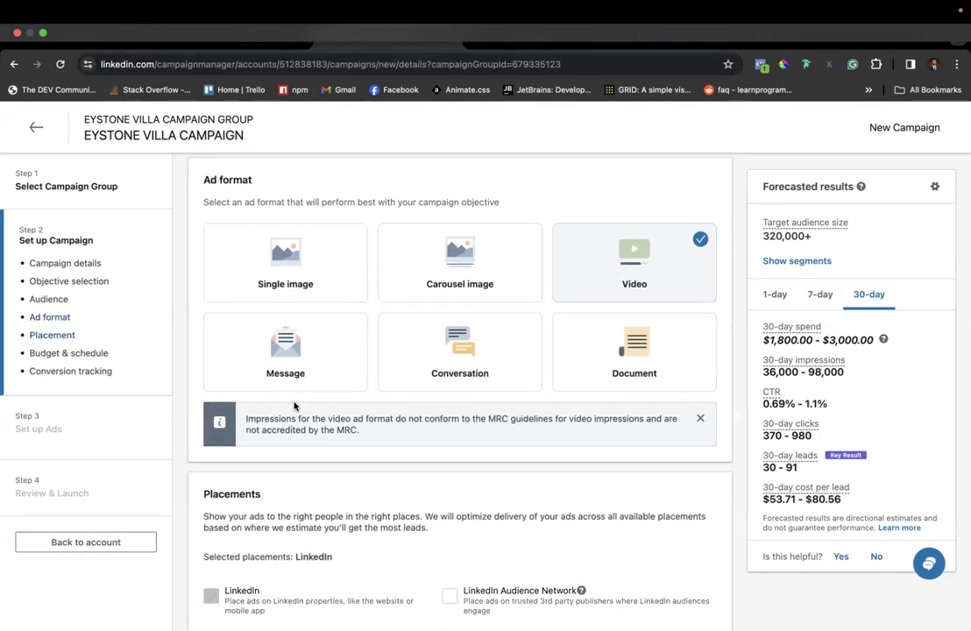
{"action": "left_click", "coordinate": [300, 372]}
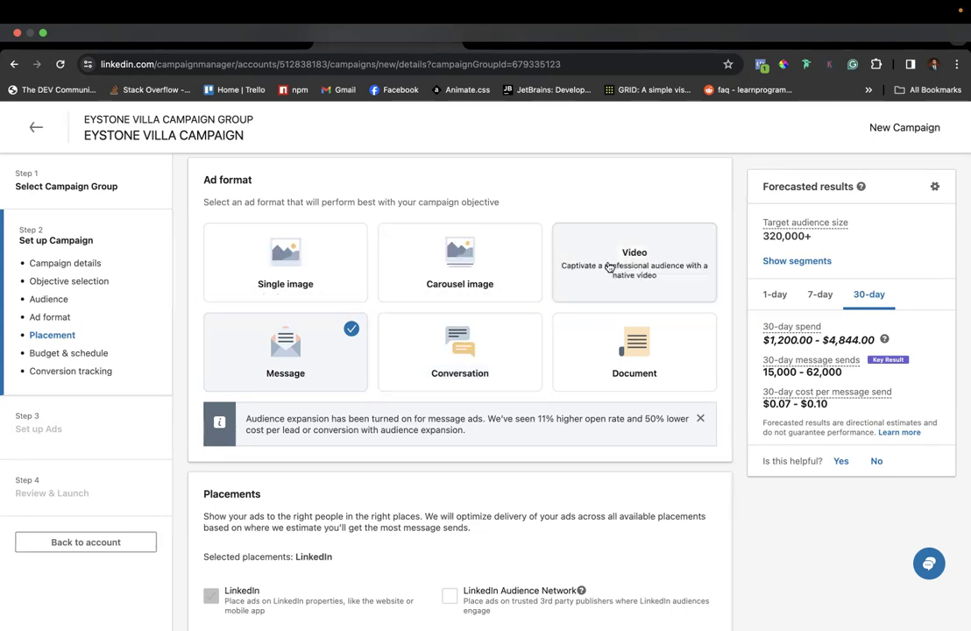
{"action": "left_click", "coordinate": [652, 369]}
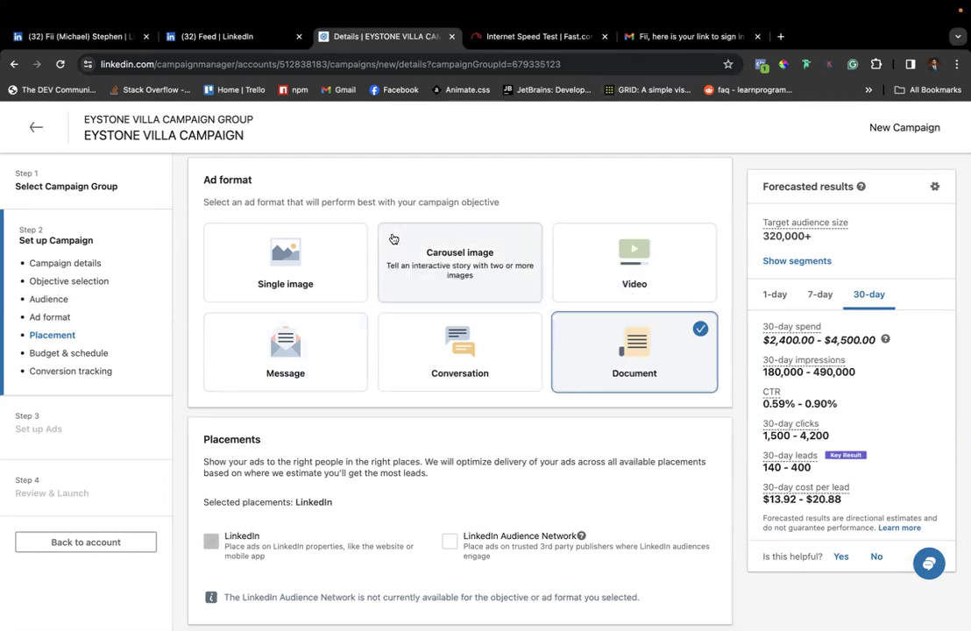
- Compare the Video and Single image forecasts, and choose Video as the campaign's ad format
{"action": "left_click", "coordinate": [604, 254]}
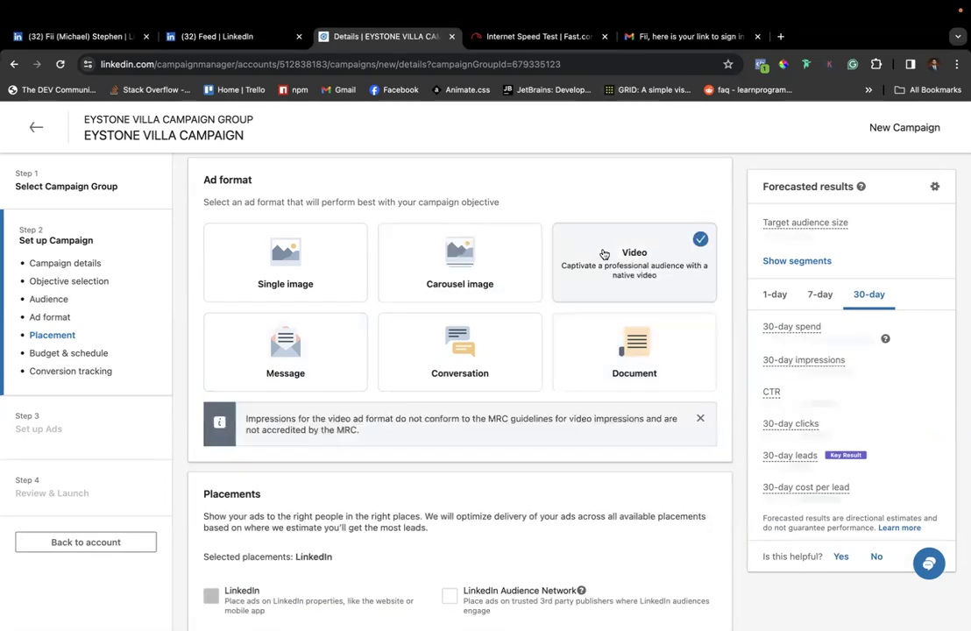
{"action": "left_click", "coordinate": [342, 247]}
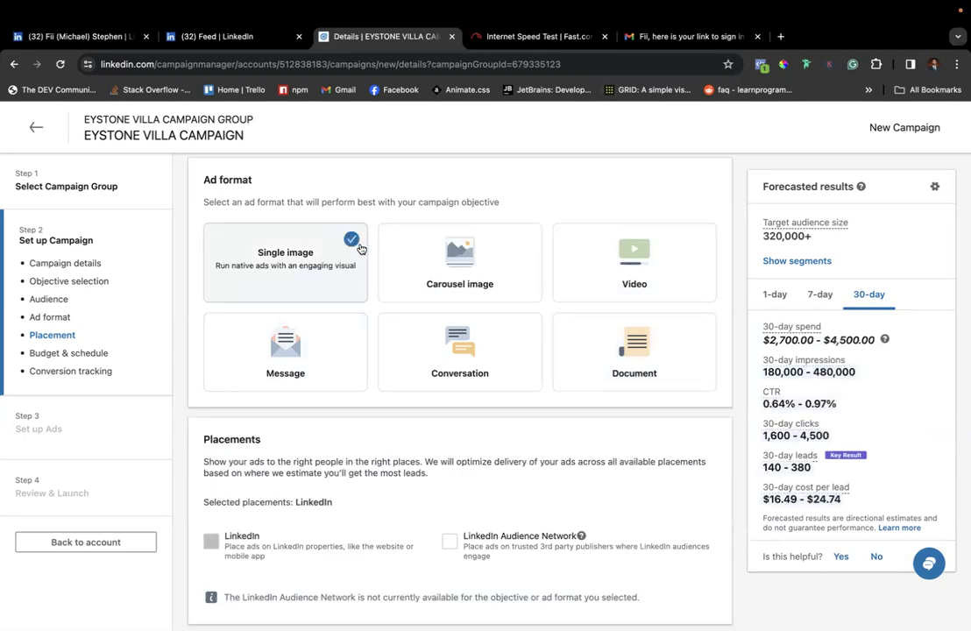
{"action": "left_click", "coordinate": [596, 254]}
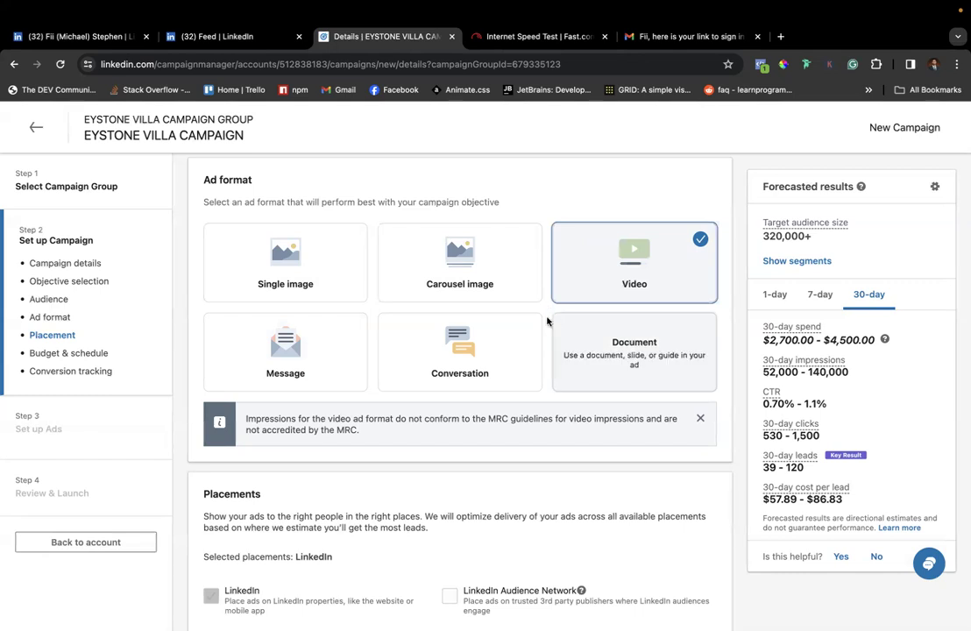
{"action": "scroll", "coordinate": [544, 320], "scroll_direction": "down", "scroll_amount": 1}
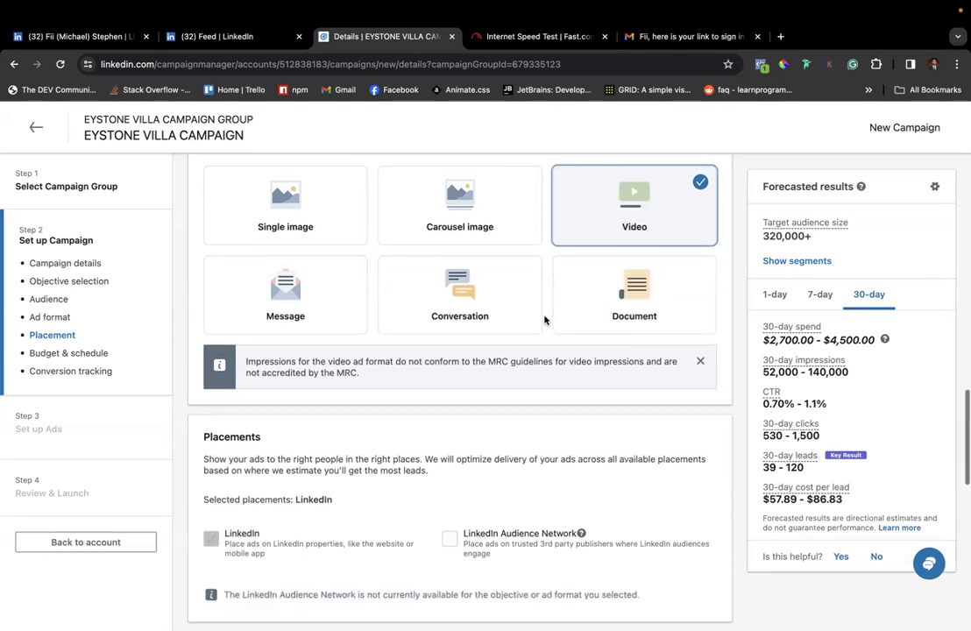
{"action": "scroll", "coordinate": [547, 296], "scroll_direction": "up", "scroll_amount": 2}
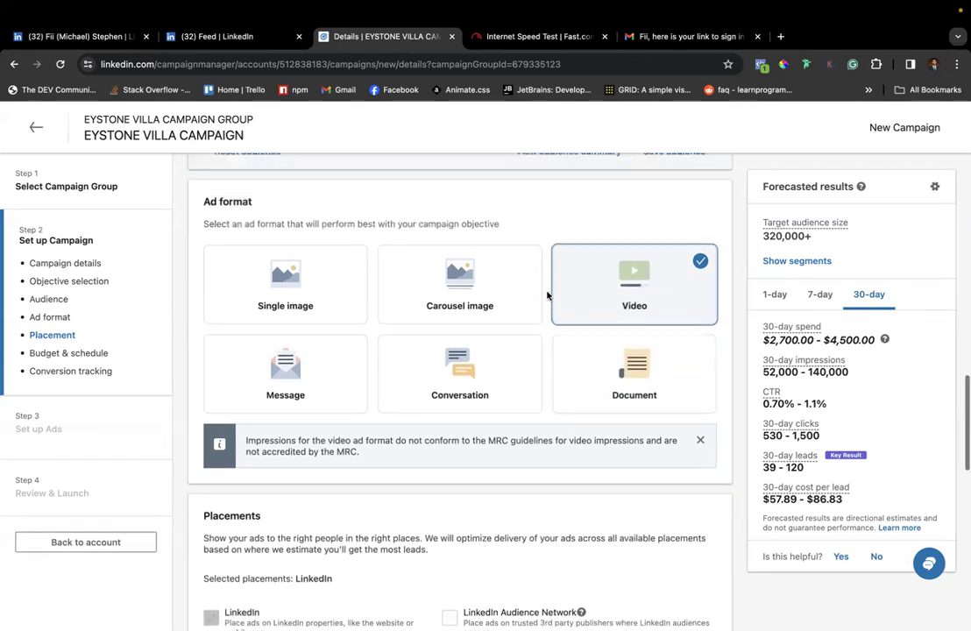
- Examine the Placements section, including the LinkedIn and LinkedIn Audience Network options and their availability for the campaign
{"action": "scroll", "coordinate": [549, 336], "scroll_direction": "down", "scroll_amount": 1}
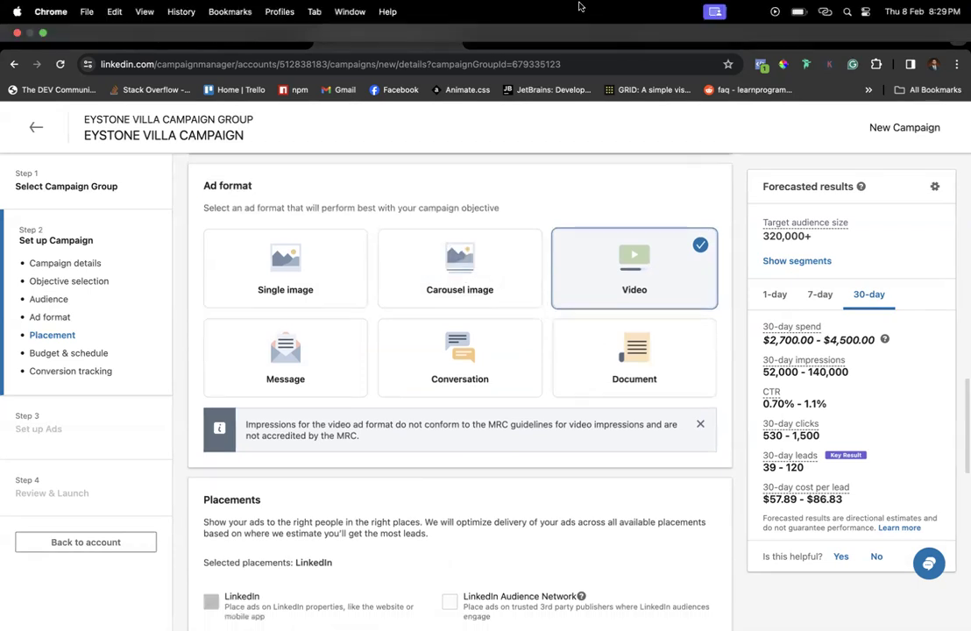
{"action": "scroll", "coordinate": [581, 324], "scroll_direction": "down", "scroll_amount": 5}
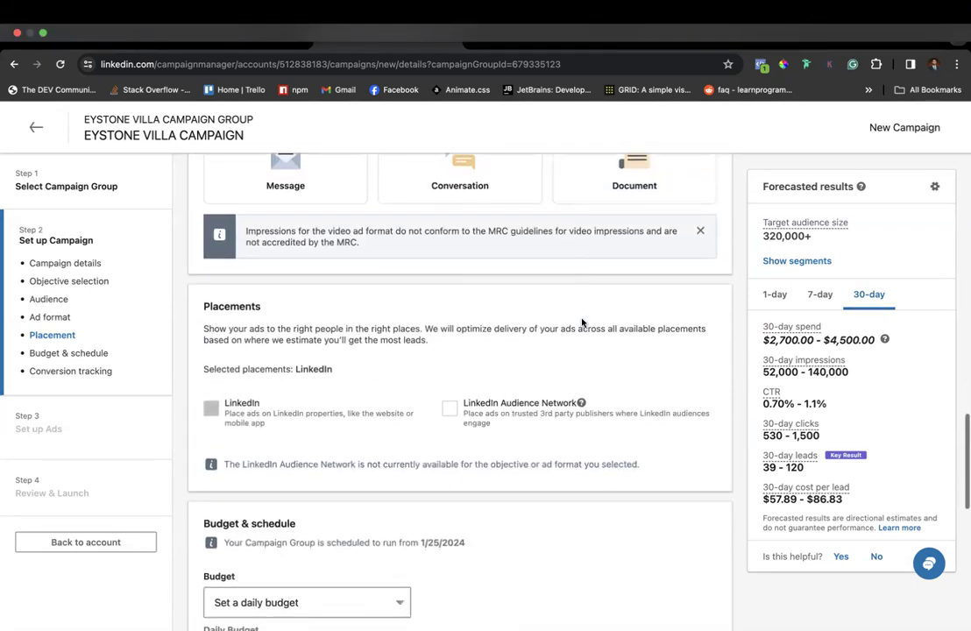
{"action": "scroll", "coordinate": [400, 311], "scroll_direction": "down", "scroll_amount": 1}
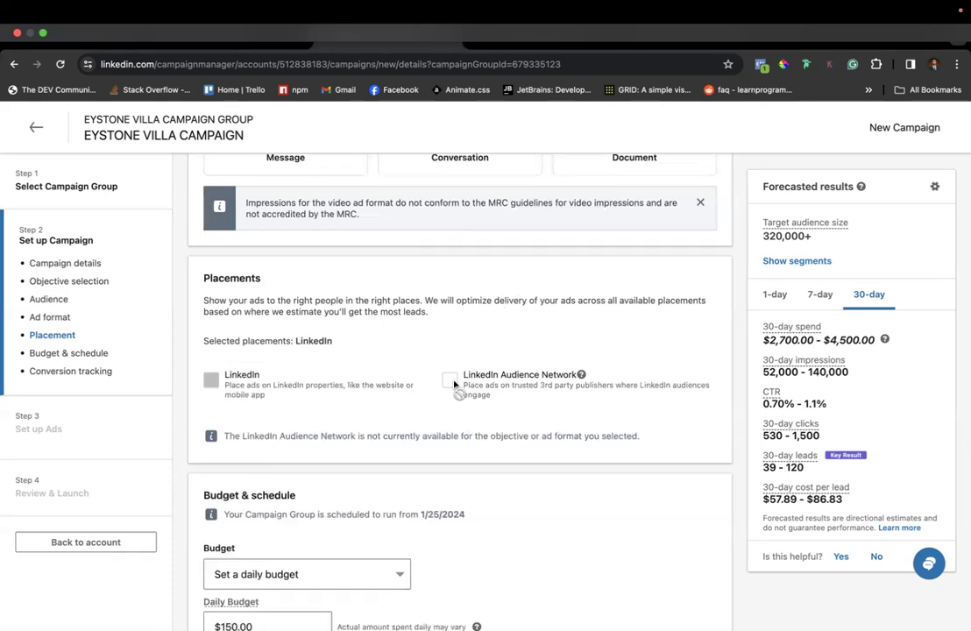
{"action": "scroll", "coordinate": [445, 391], "scroll_direction": "down", "scroll_amount": 1}
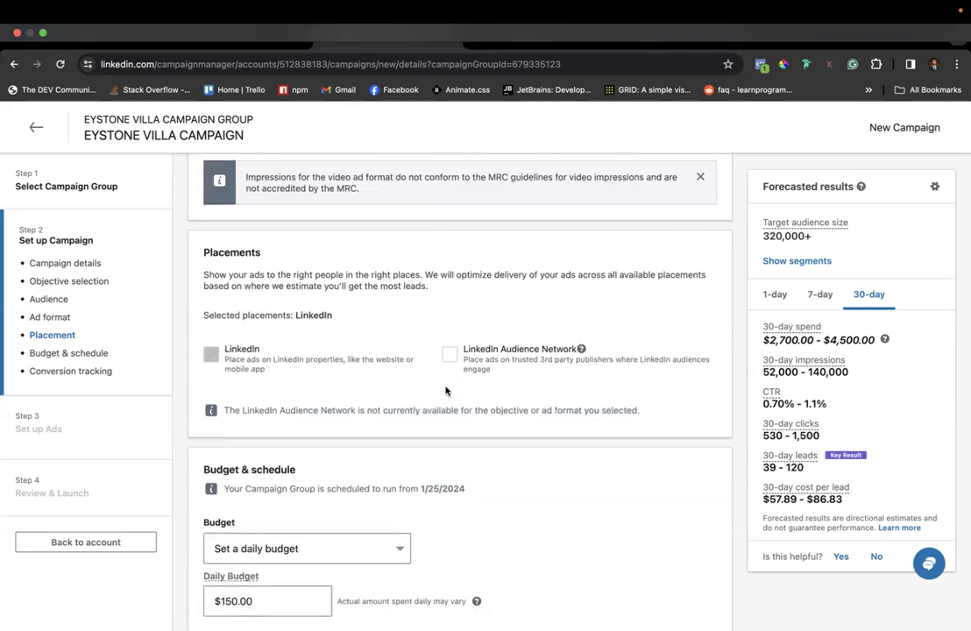
{"action": "scroll", "coordinate": [446, 390], "scroll_direction": "up", "scroll_amount": 2}
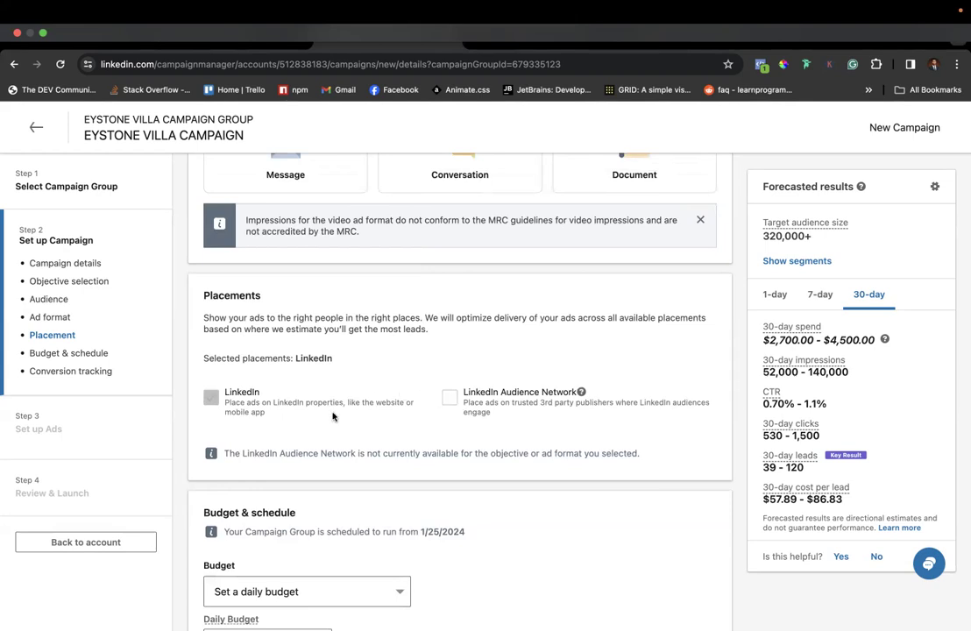
{"action": "scroll", "coordinate": [263, 385], "scroll_direction": "down", "scroll_amount": 2}
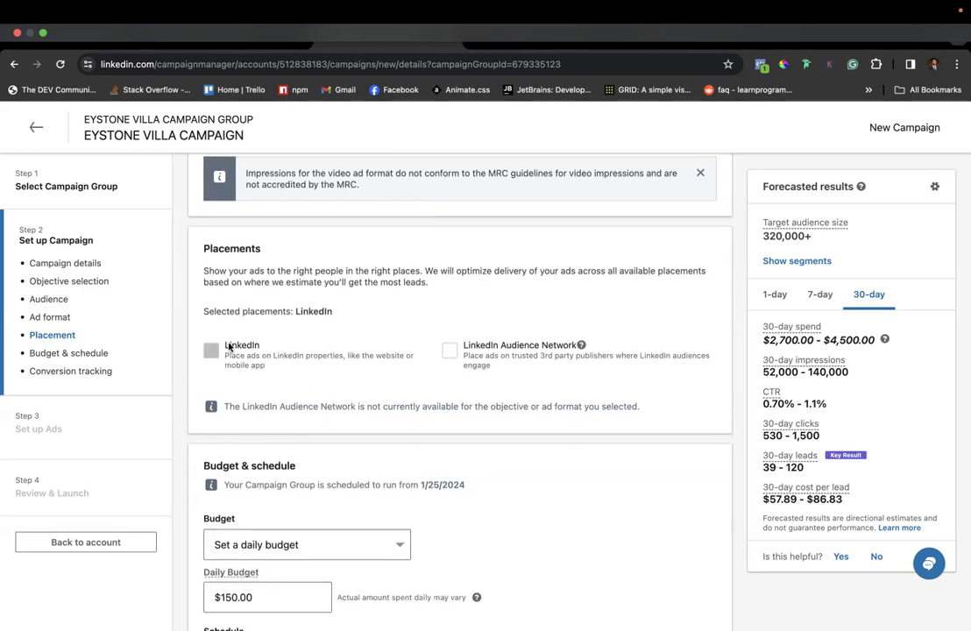
{"action": "scroll", "coordinate": [229, 343], "scroll_direction": "down", "scroll_amount": 2}
{"action": "scroll", "coordinate": [229, 344], "scroll_direction": "down", "scroll_amount": 1}
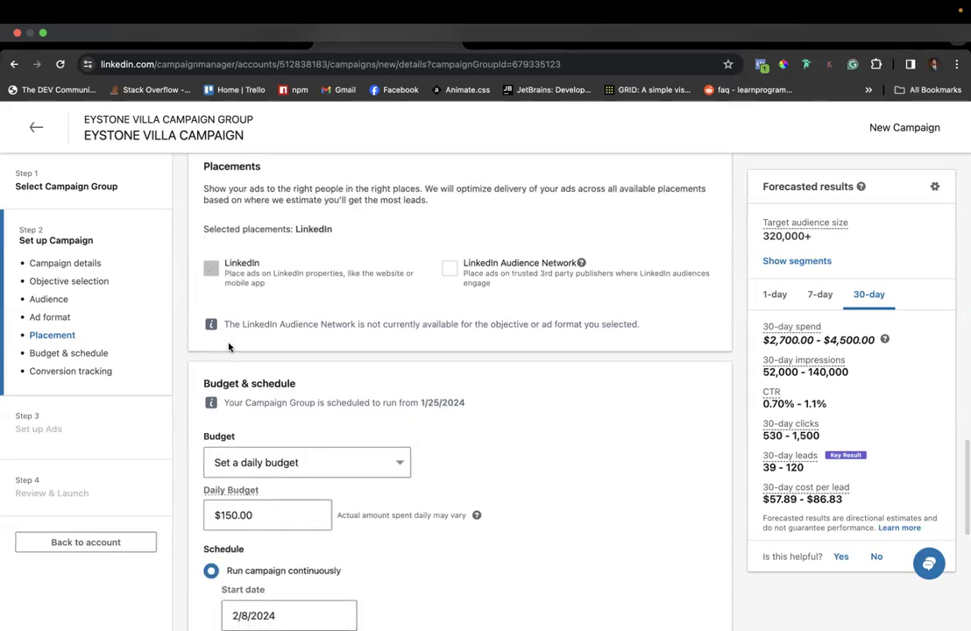
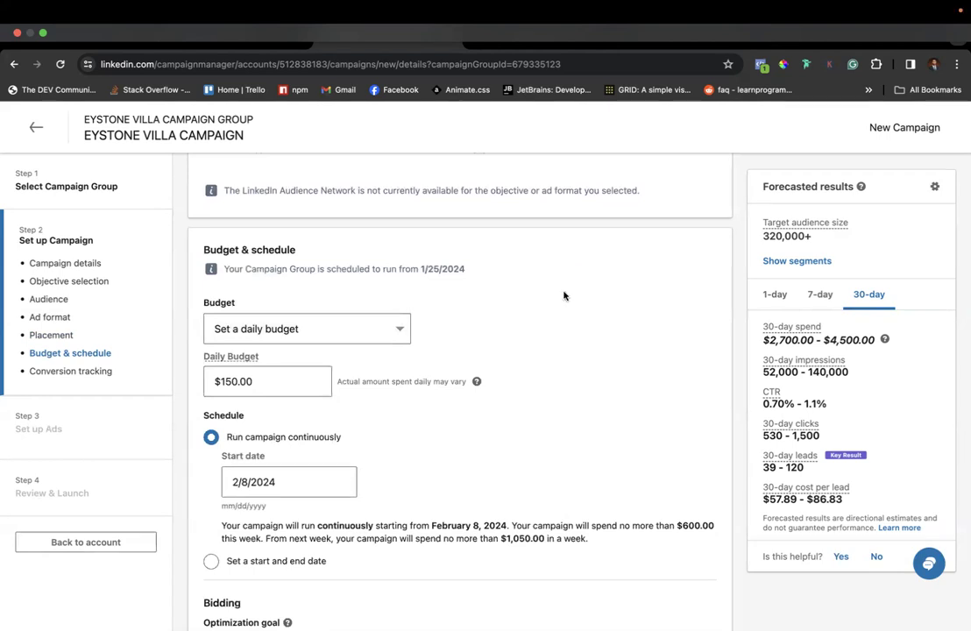
- Recheck the selected ad format, profile language and included job titles against the campaign's budget and schedule section
{"action": "scroll", "coordinate": [531, 328], "scroll_direction": "up", "scroll_amount": 1}
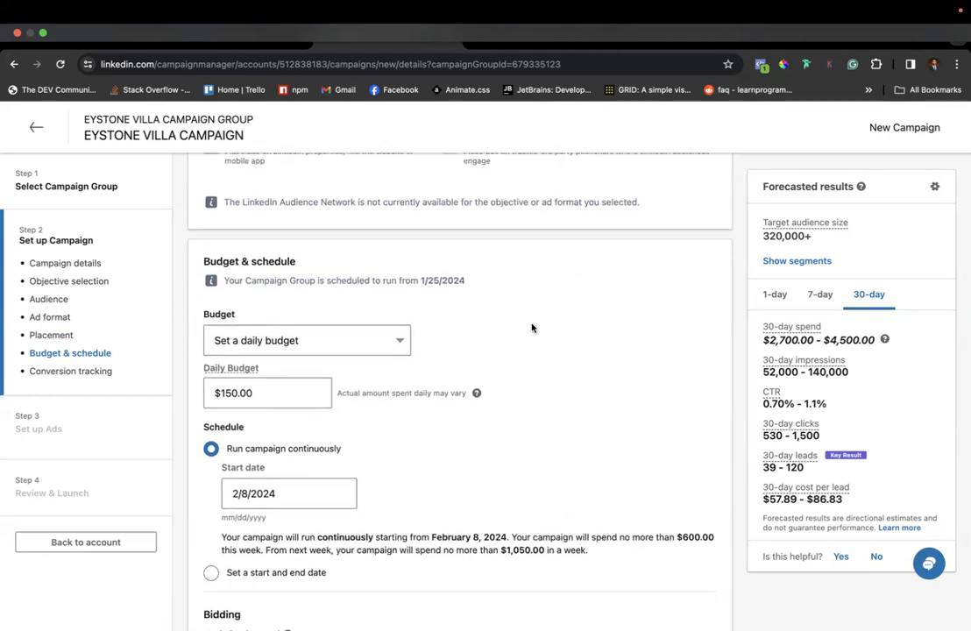
{"action": "scroll", "coordinate": [531, 328], "scroll_direction": "down", "scroll_amount": 2}
{"action": "scroll", "coordinate": [531, 328], "scroll_direction": "up", "scroll_amount": 15}
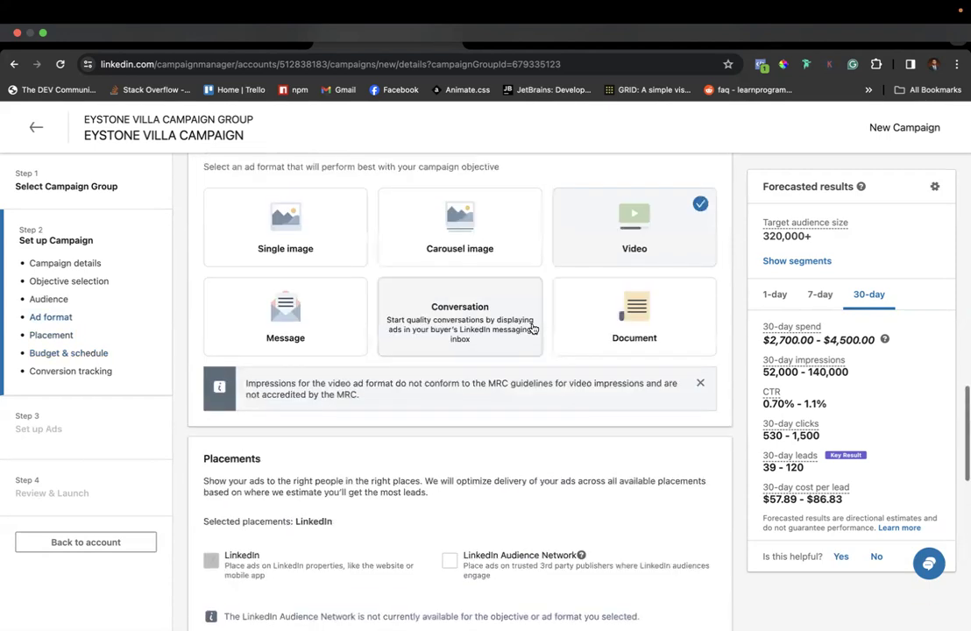
{"action": "scroll", "coordinate": [533, 328], "scroll_direction": "up", "scroll_amount": 10}
{"action": "scroll", "coordinate": [531, 328], "scroll_direction": "down", "scroll_amount": 4}
{"action": "scroll", "coordinate": [532, 328], "scroll_direction": "down", "scroll_amount": 2}
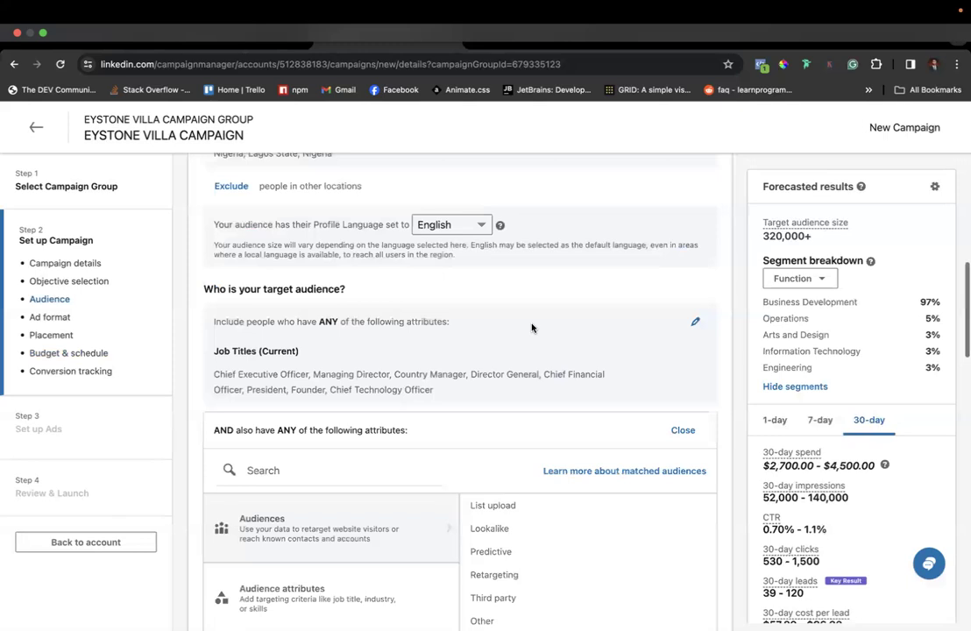
{"action": "scroll", "coordinate": [532, 328], "scroll_direction": "down", "scroll_amount": 1}
{"action": "scroll", "coordinate": [531, 328], "scroll_direction": "down", "scroll_amount": 2}
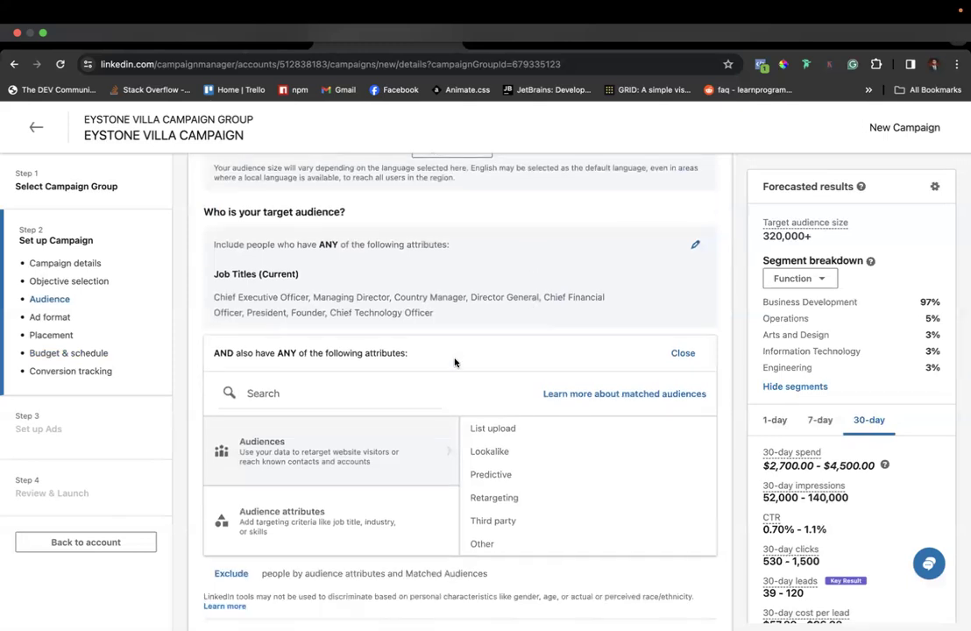
{"action": "scroll", "coordinate": [454, 362], "scroll_direction": "down", "scroll_amount": 15}
{"action": "scroll", "coordinate": [454, 362], "scroll_direction": "down", "scroll_amount": 2}
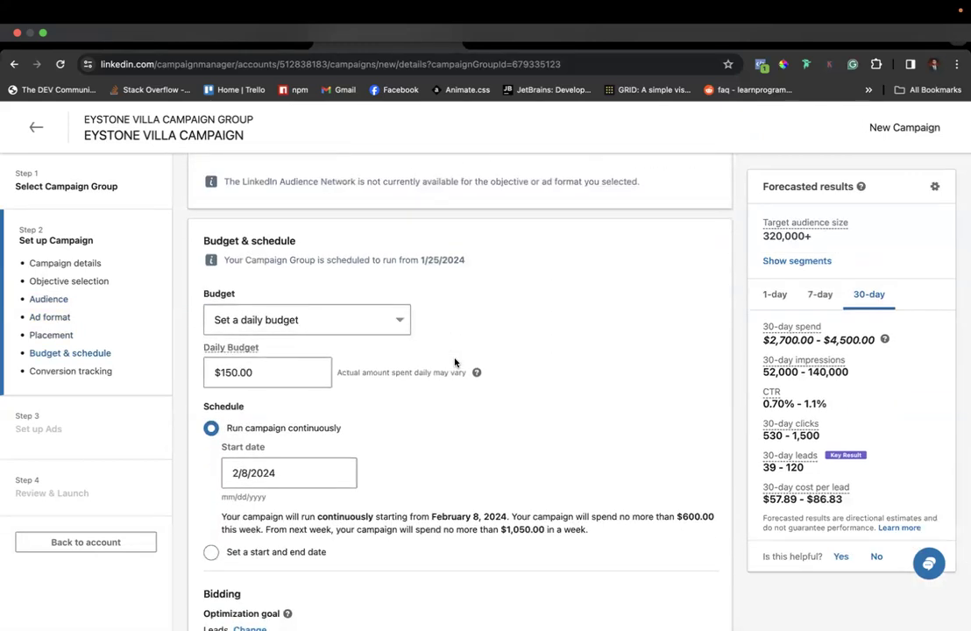
- Review the daily and lifetime budget options, keeping the daily budget type, and look over the schedule and bidding settings
{"action": "scroll", "coordinate": [475, 354], "scroll_direction": "down", "scroll_amount": 1}
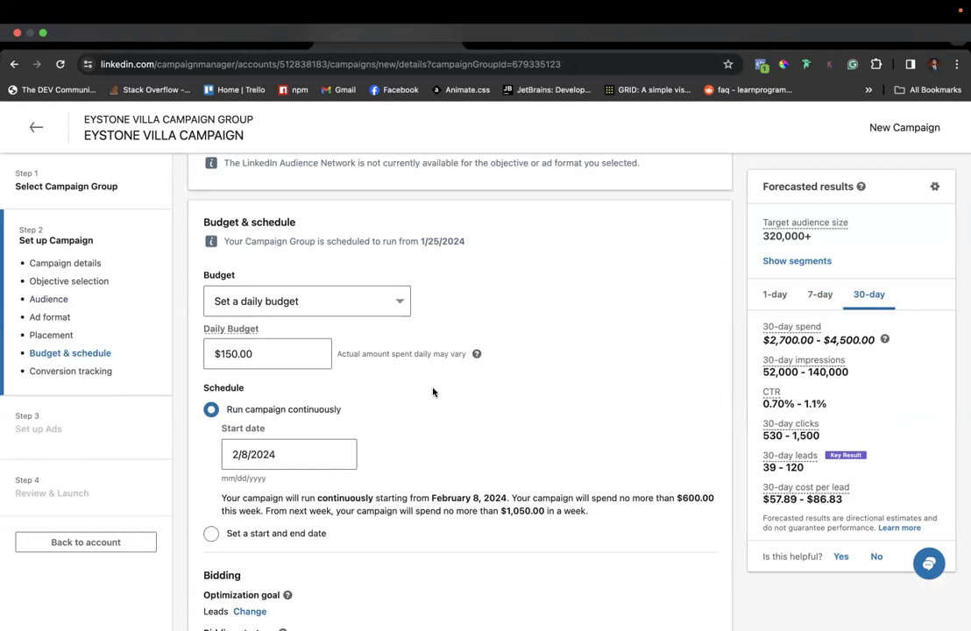
{"action": "scroll", "coordinate": [432, 392], "scroll_direction": "up", "scroll_amount": 1}
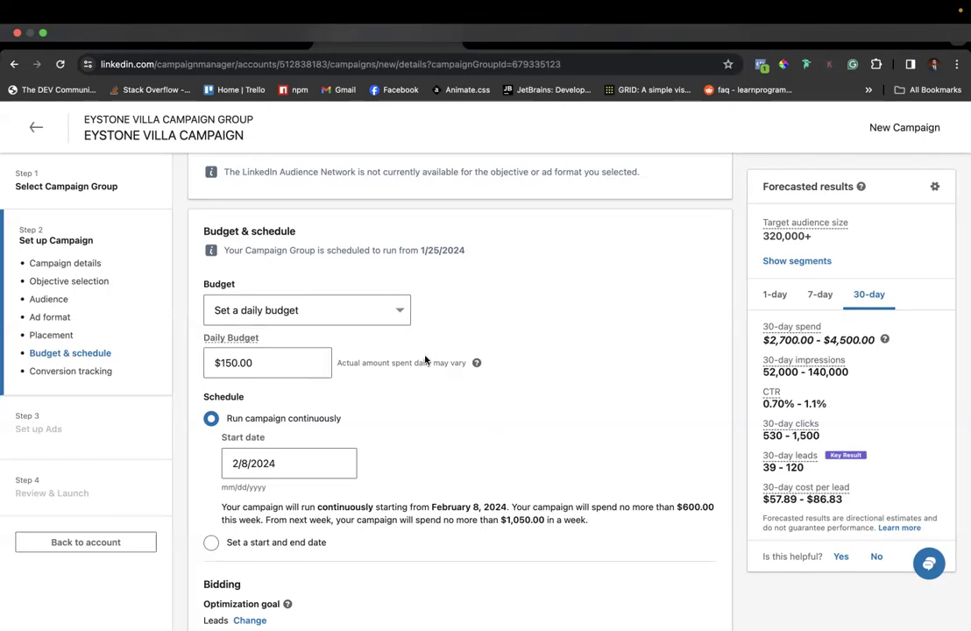
{"action": "left_click", "coordinate": [382, 314]}
{"action": "left_click", "coordinate": [386, 314]}
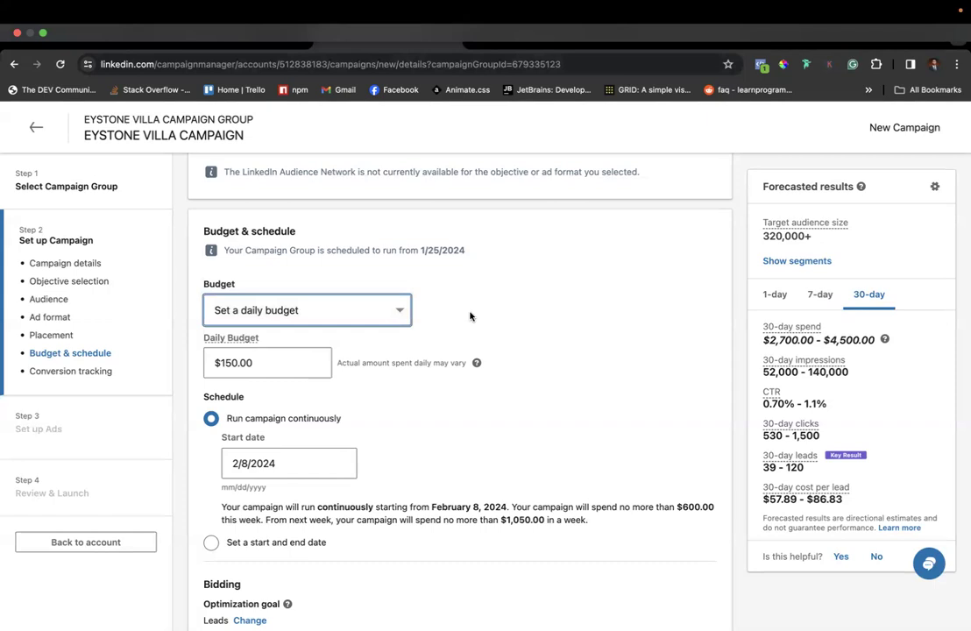
{"action": "left_click", "coordinate": [385, 317]}
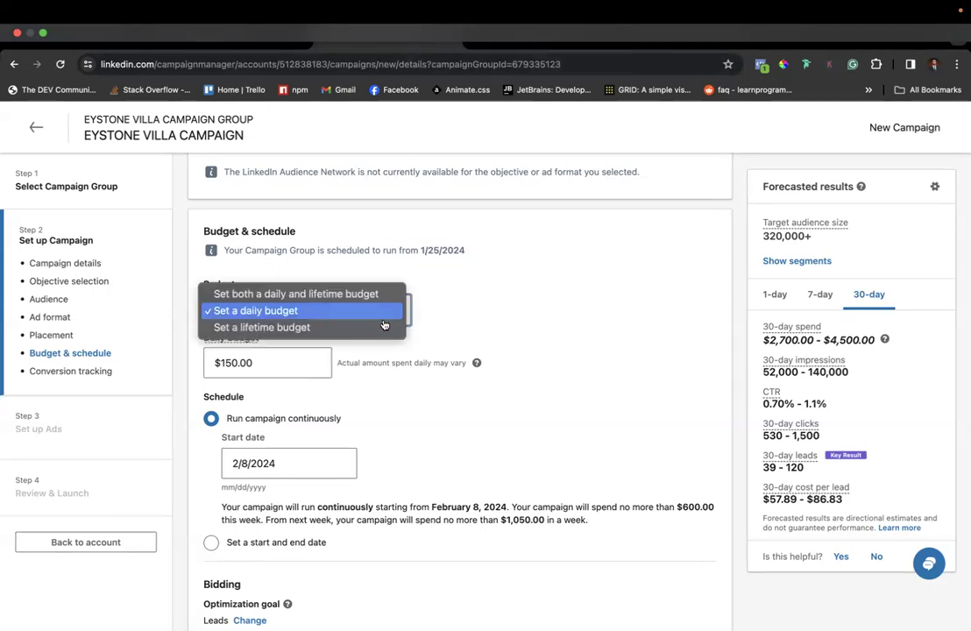
{"action": "left_click", "coordinate": [506, 279]}
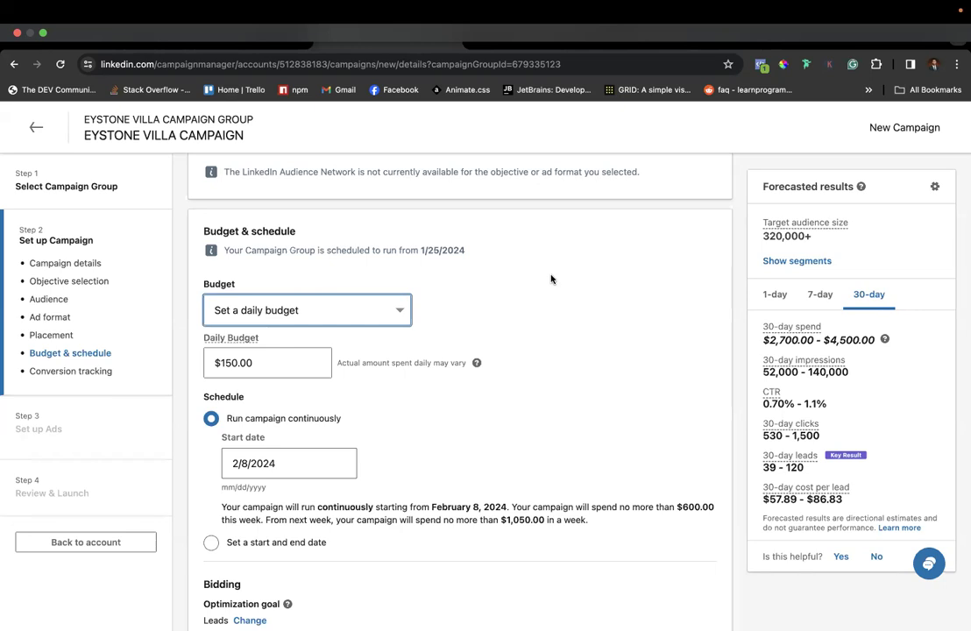
{"action": "scroll", "coordinate": [550, 279], "scroll_direction": "down", "scroll_amount": 5}
{"action": "scroll", "coordinate": [550, 279], "scroll_direction": "up", "scroll_amount": 3}
{"action": "scroll", "coordinate": [550, 279], "scroll_direction": "up", "scroll_amount": 1}
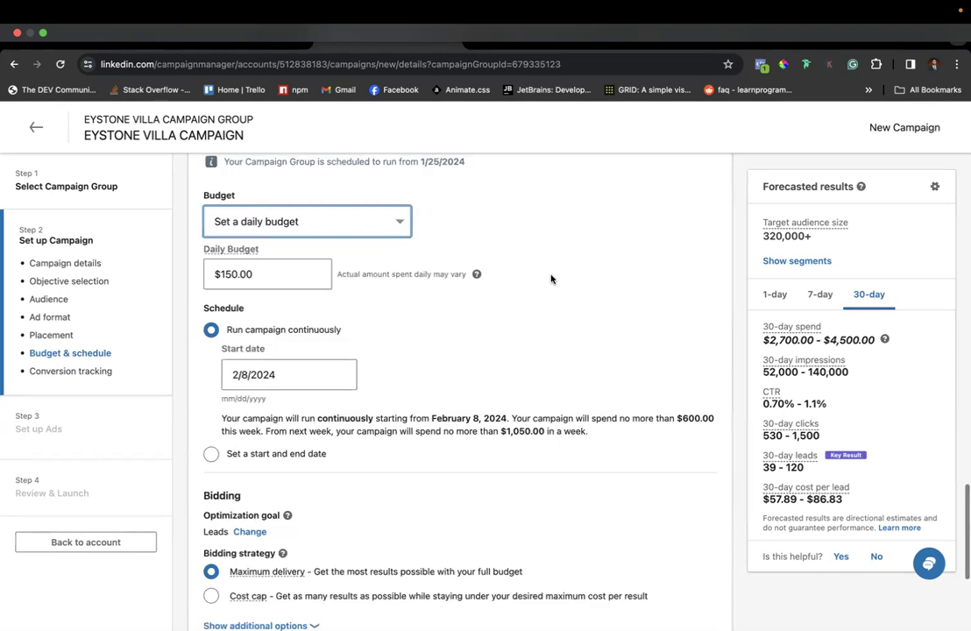